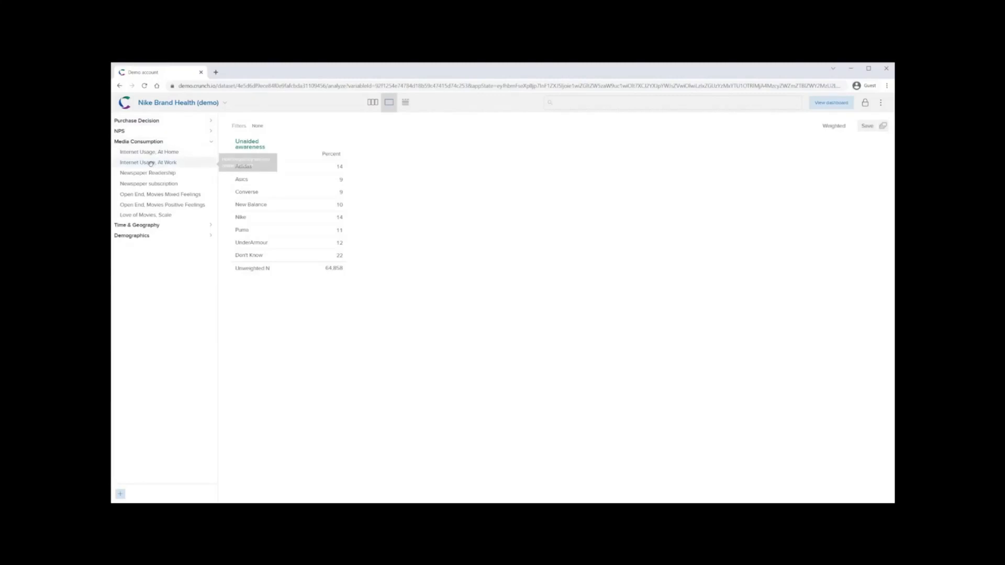
Tabulate Internet Usage, At Work with Wave (categorical) as columns
{"action": "left_click", "coordinate": [150, 163]}
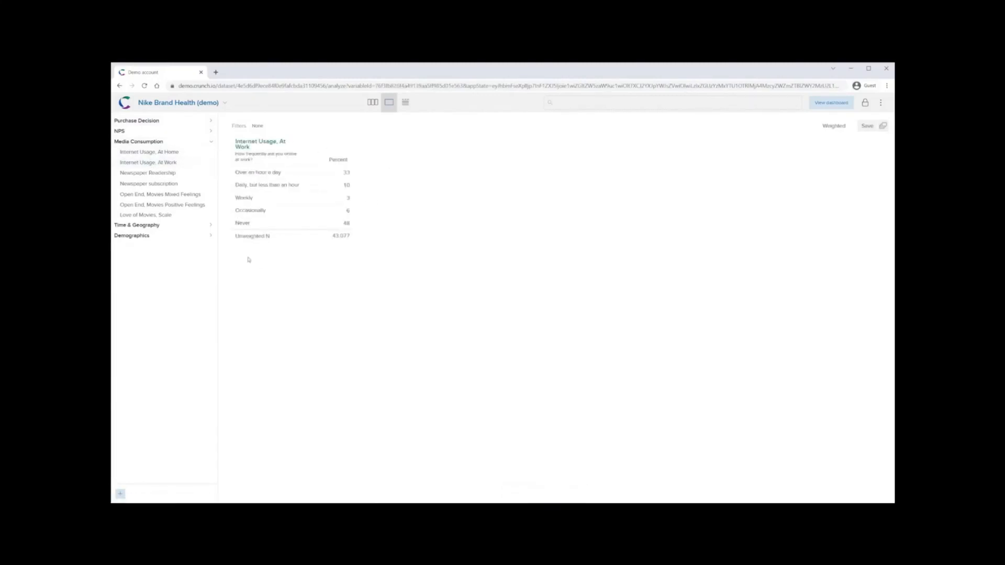
{"action": "left_click", "coordinate": [150, 226]}
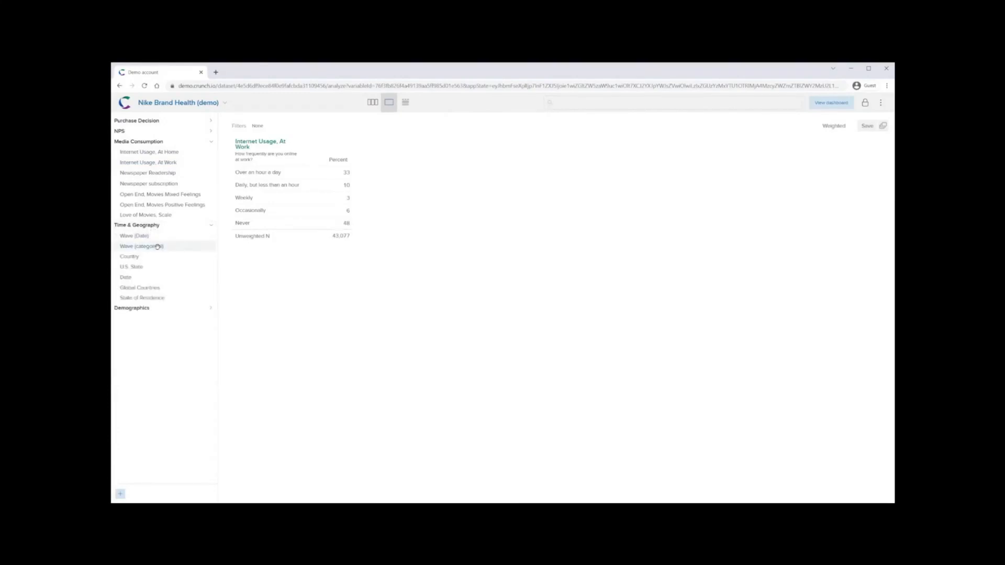
{"action": "left_click_drag", "start_coordinate": [157, 247], "coordinate": [187, 246]}
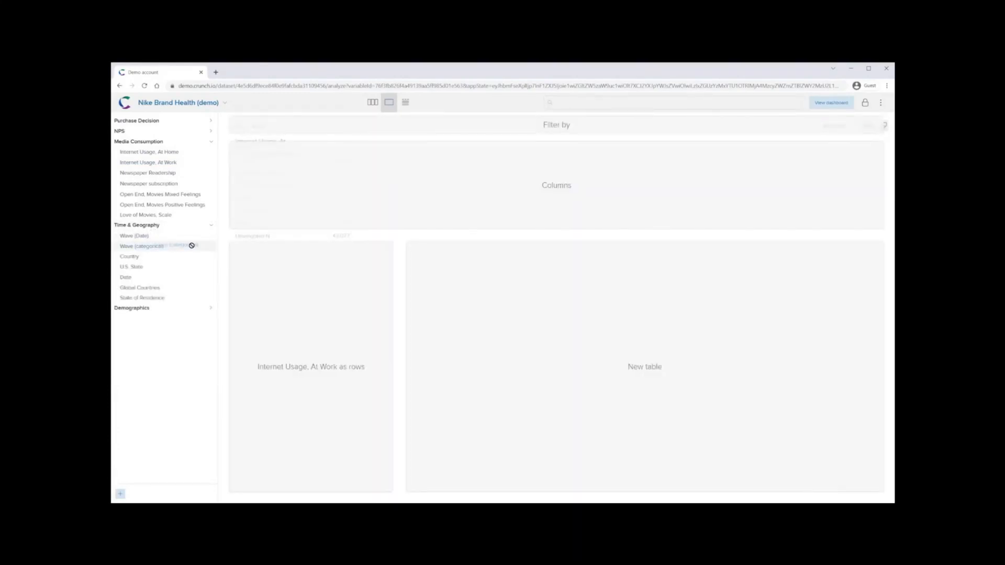
{"action": "left_click_drag", "start_coordinate": [194, 245], "coordinate": [216, 240]}
{"action": "left_click_drag", "start_coordinate": [217, 239], "coordinate": [468, 187]}
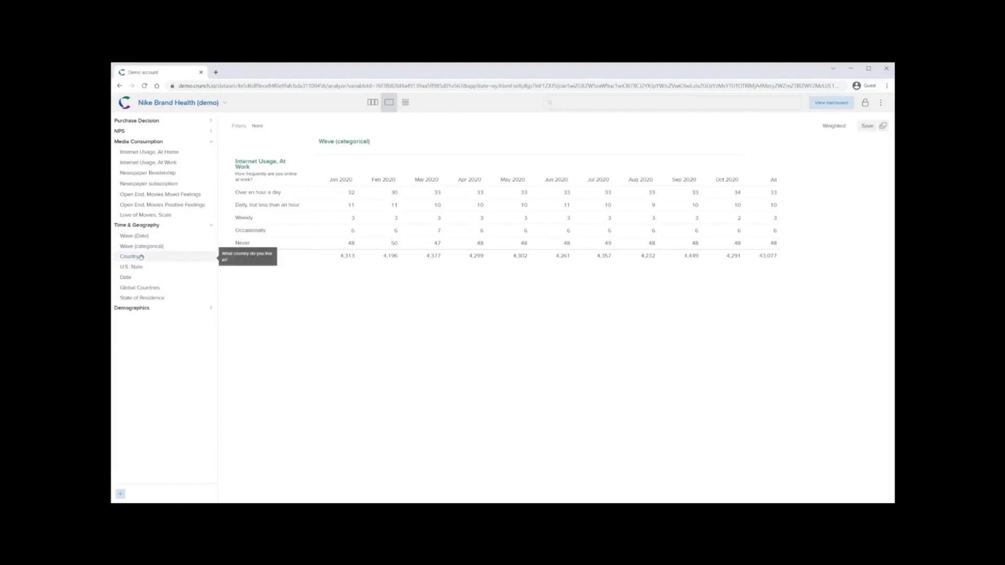
Filter the crosstab to Country USA and display it as a line chart
{"action": "left_click_drag", "start_coordinate": [141, 257], "coordinate": [435, 127]}
{"action": "left_click", "coordinate": [261, 205]}
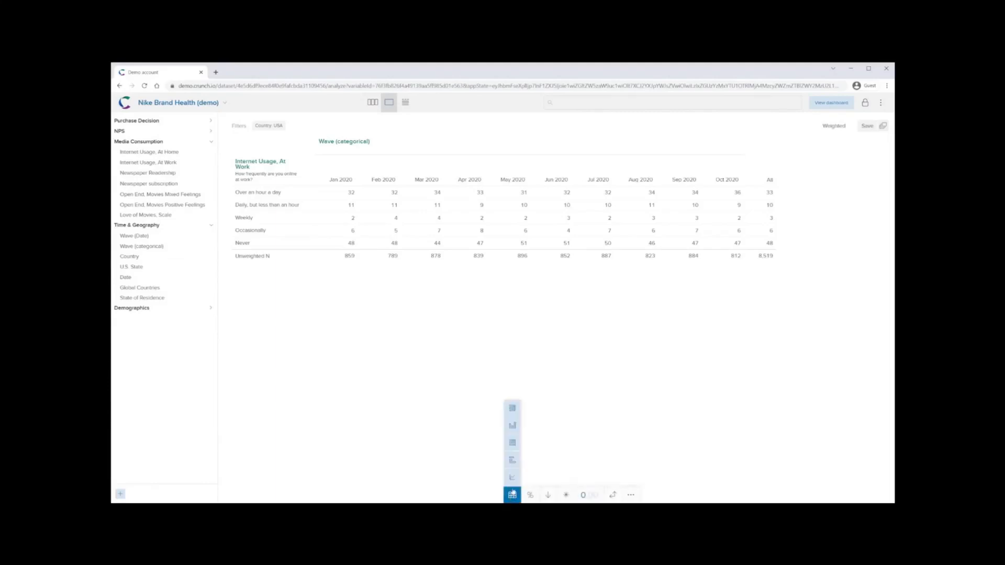
{"action": "left_click", "coordinate": [513, 479]}
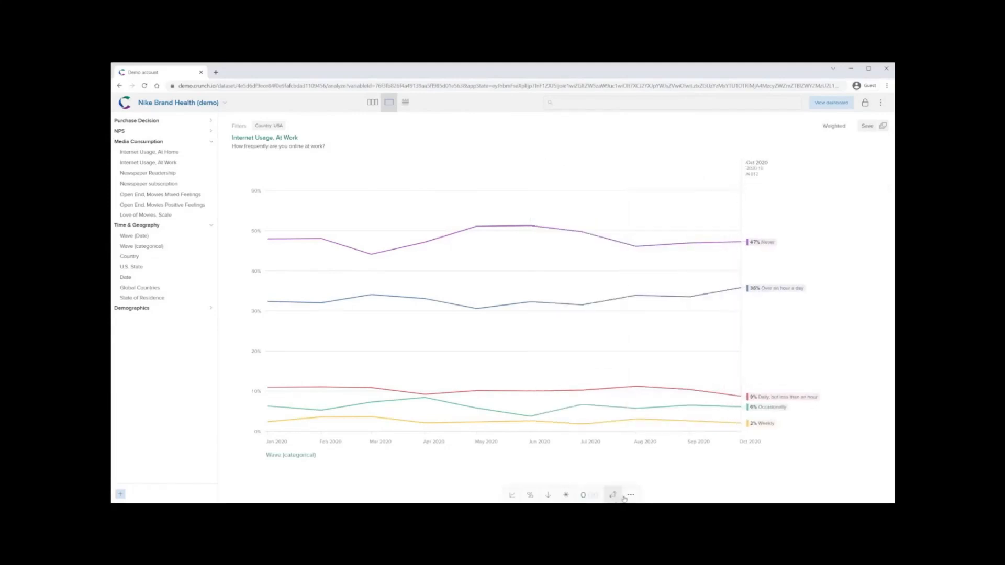
Try smoothing the line chart with a one-sided moving average over more periods, and set the smoothing method back to None
{"action": "left_click", "coordinate": [626, 497]}
{"action": "left_click", "coordinate": [291, 428]}
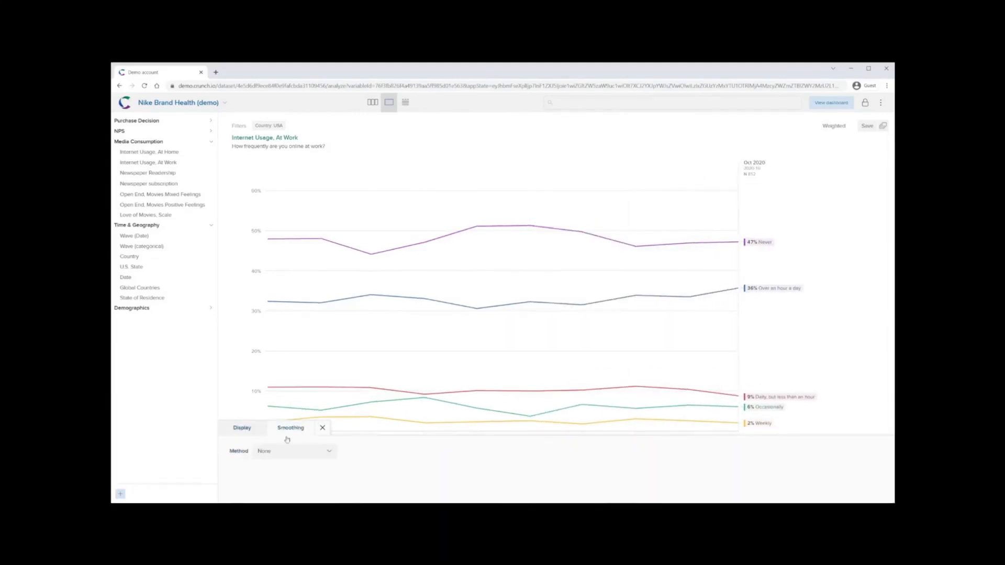
{"action": "left_click", "coordinate": [281, 452]}
{"action": "left_click", "coordinate": [280, 475]}
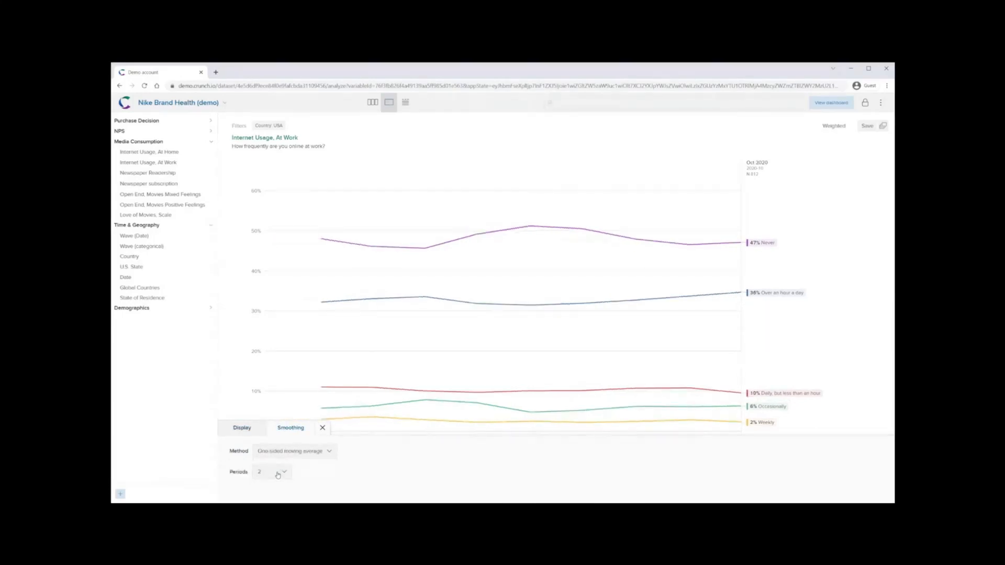
{"action": "left_click", "coordinate": [276, 473]}
{"action": "left_click", "coordinate": [271, 422]}
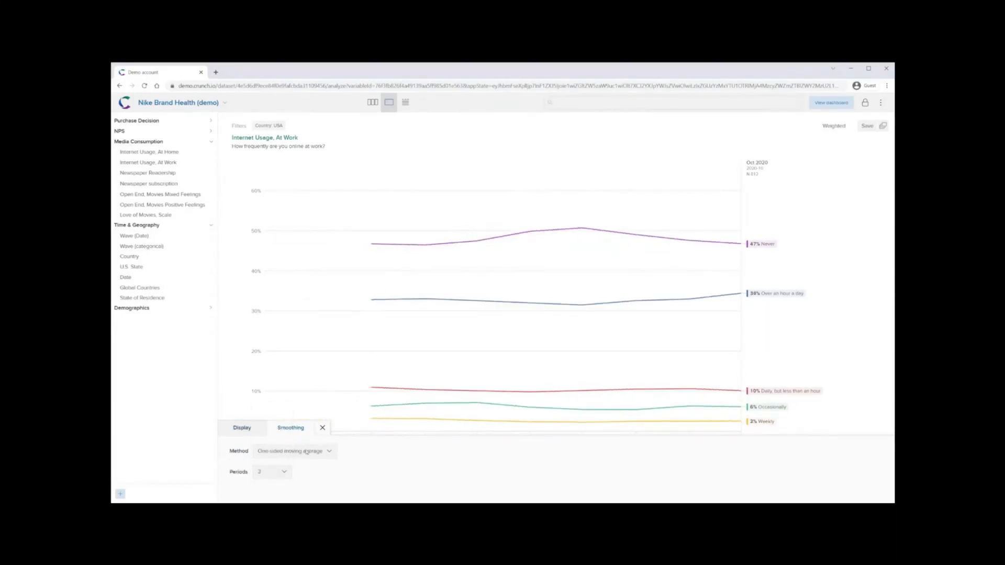
{"action": "left_click", "coordinate": [296, 451]}
{"action": "left_click", "coordinate": [302, 465]}
{"action": "left_click", "coordinate": [322, 427]}
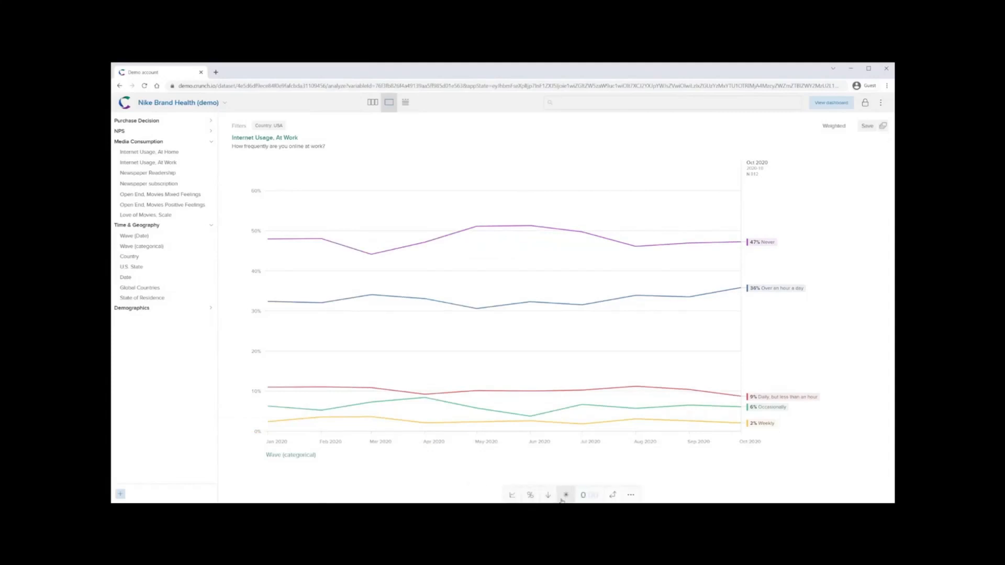
Show the shaded margin-of-error bands on the line chart and split it by Age (4 categories)
{"action": "left_click", "coordinate": [564, 497]}
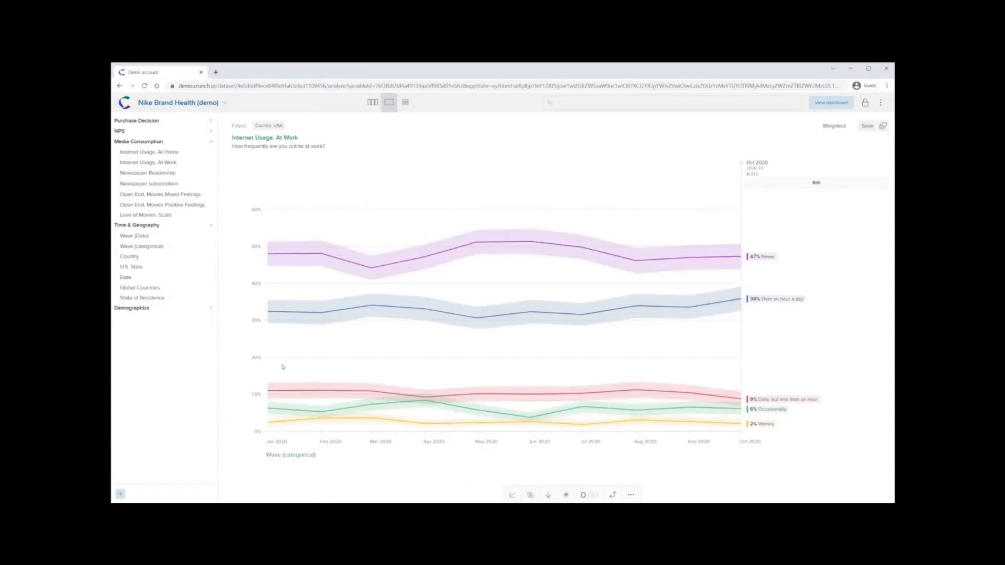
{"action": "left_click", "coordinate": [179, 312]}
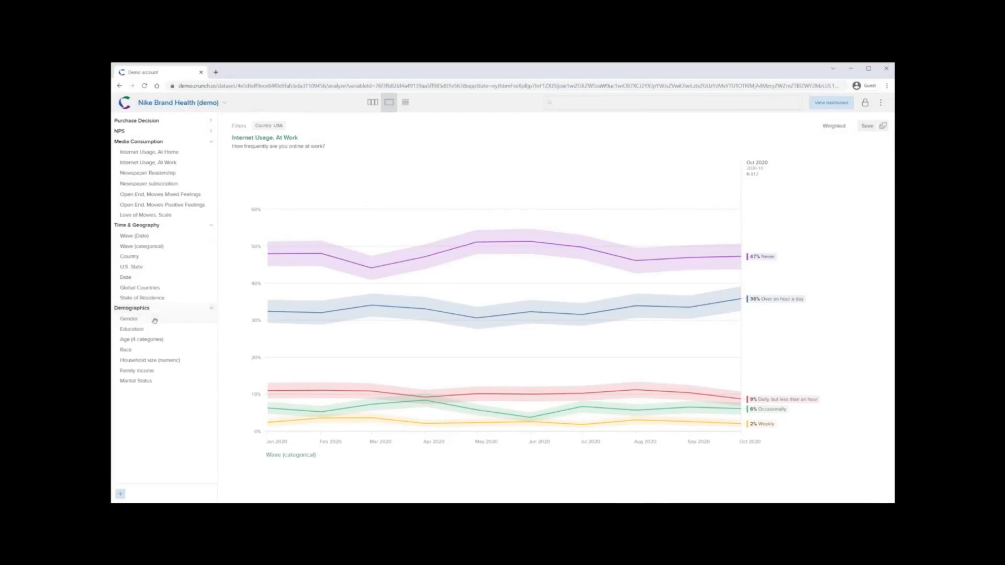
{"action": "left_click_drag", "start_coordinate": [142, 340], "coordinate": [442, 155]}
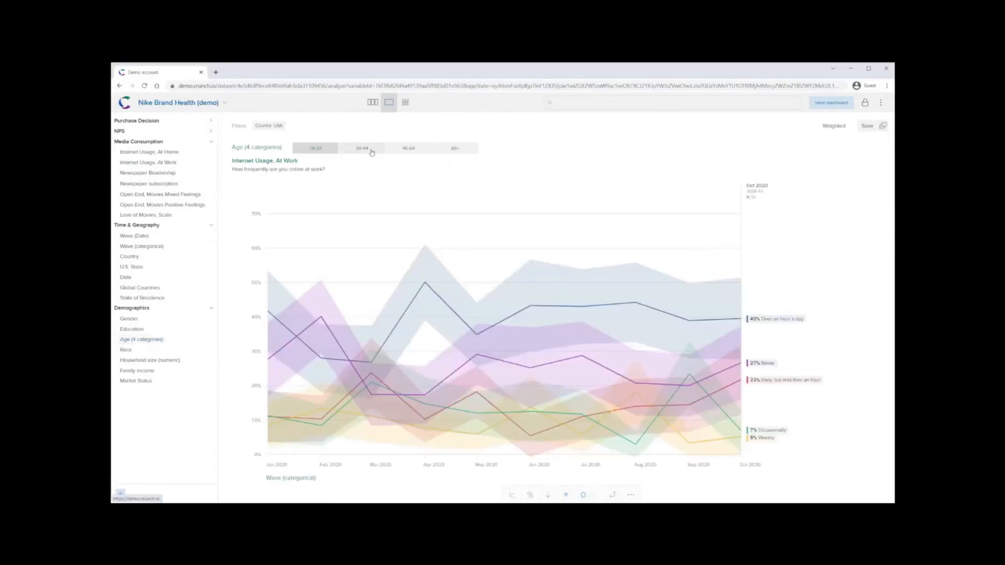
Compare the chart across the 30-44, 45-64 and 65+ age groups, ending on 45-64
{"action": "left_click", "coordinate": [373, 151]}
{"action": "left_click", "coordinate": [410, 150]}
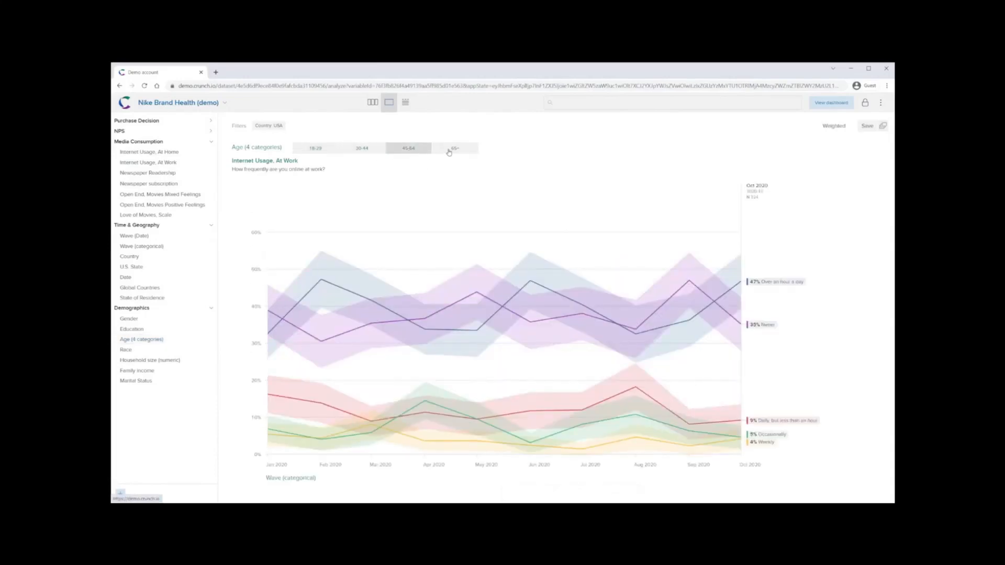
{"action": "left_click", "coordinate": [451, 151]}
{"action": "left_click", "coordinate": [419, 151]}
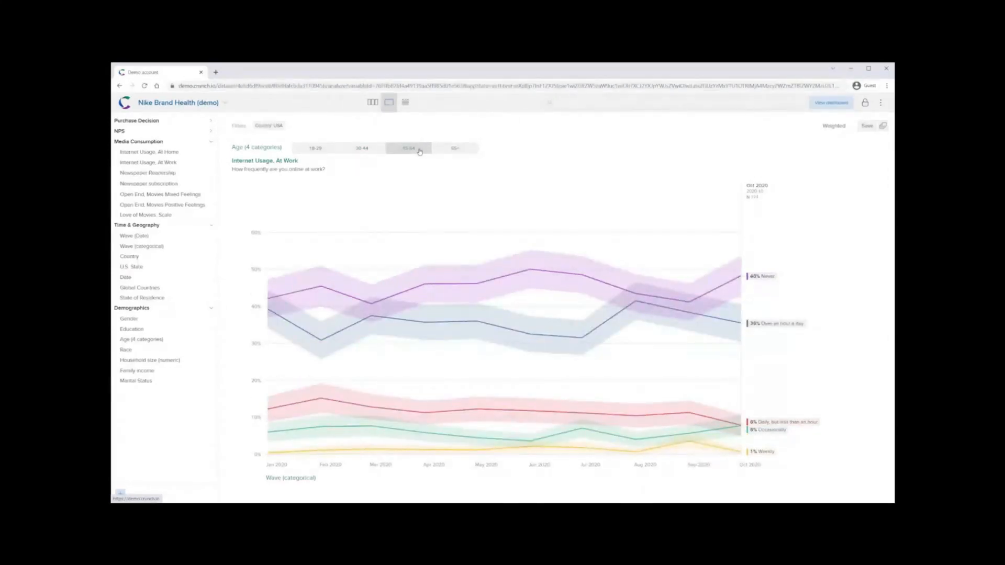
Export the deck "Here's one I made earlier" in PowerPoint format and open the downloaded file
{"action": "left_click", "coordinate": [883, 126]}
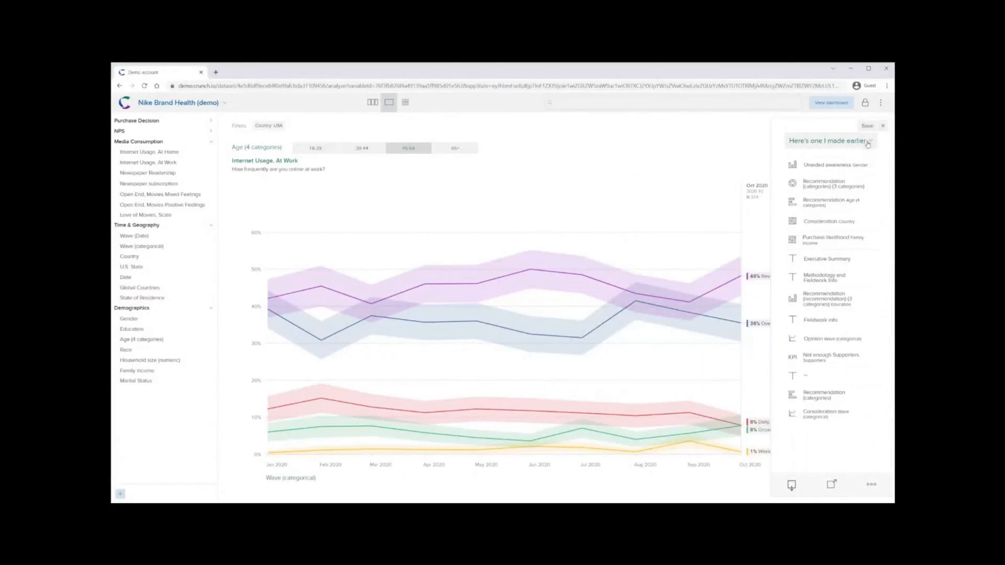
{"action": "left_click", "coordinate": [793, 485]}
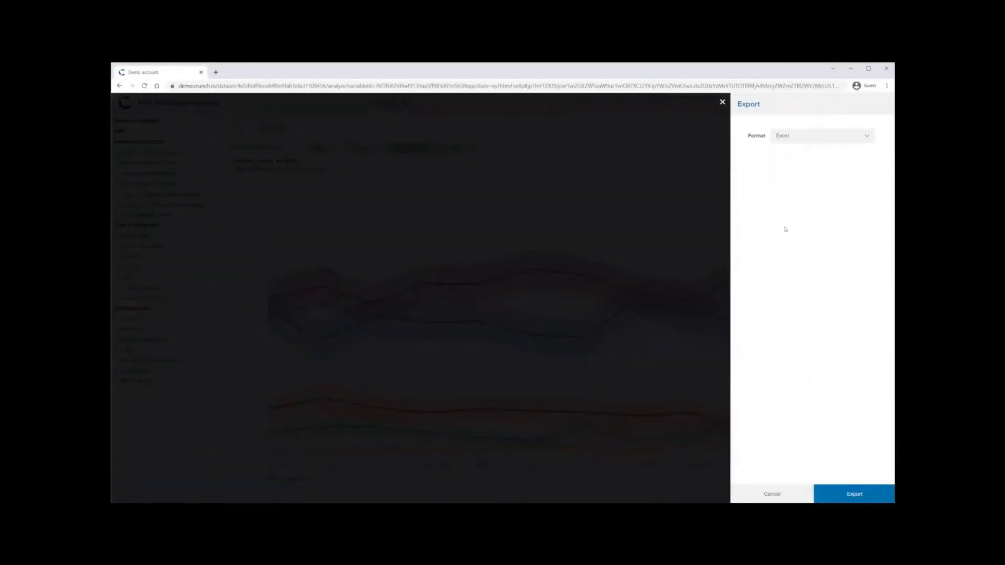
{"action": "left_click", "coordinate": [794, 138]}
{"action": "left_click", "coordinate": [796, 149]}
{"action": "left_click", "coordinate": [856, 497]}
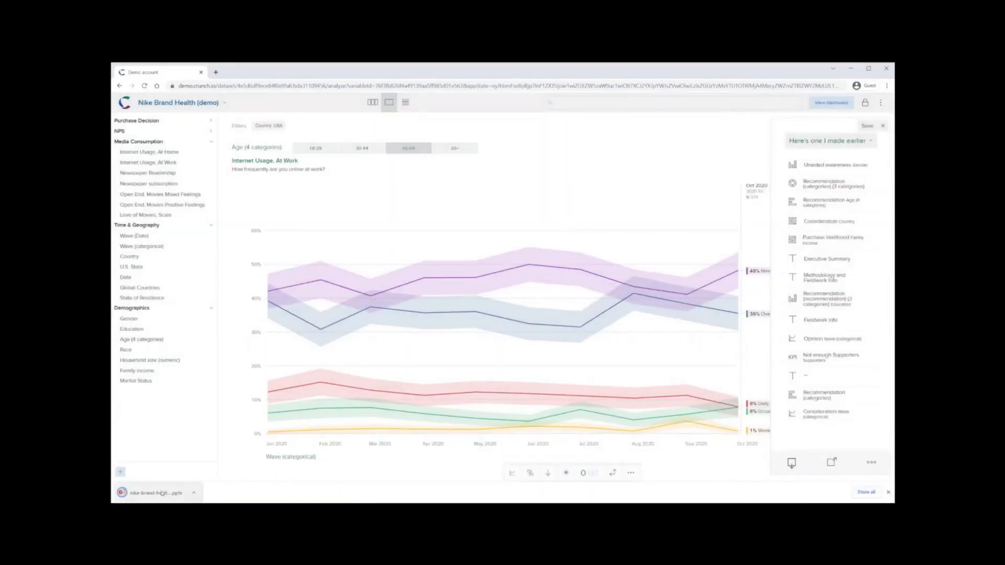
{"action": "left_click", "coordinate": [151, 493]}
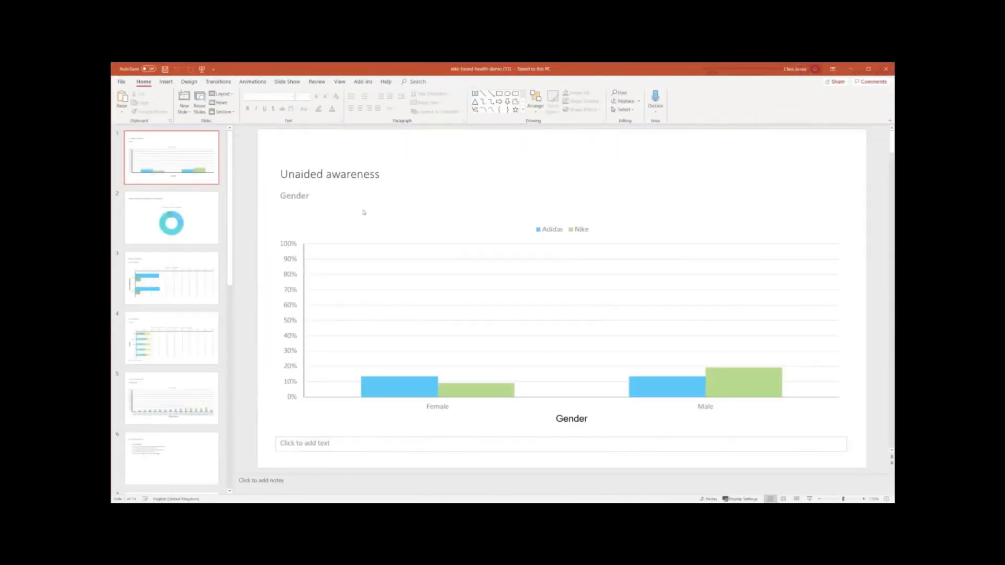
Narrow the Unaided awareness chart on the first slide to about a third of the slide's width
{"action": "left_click", "coordinate": [406, 284]}
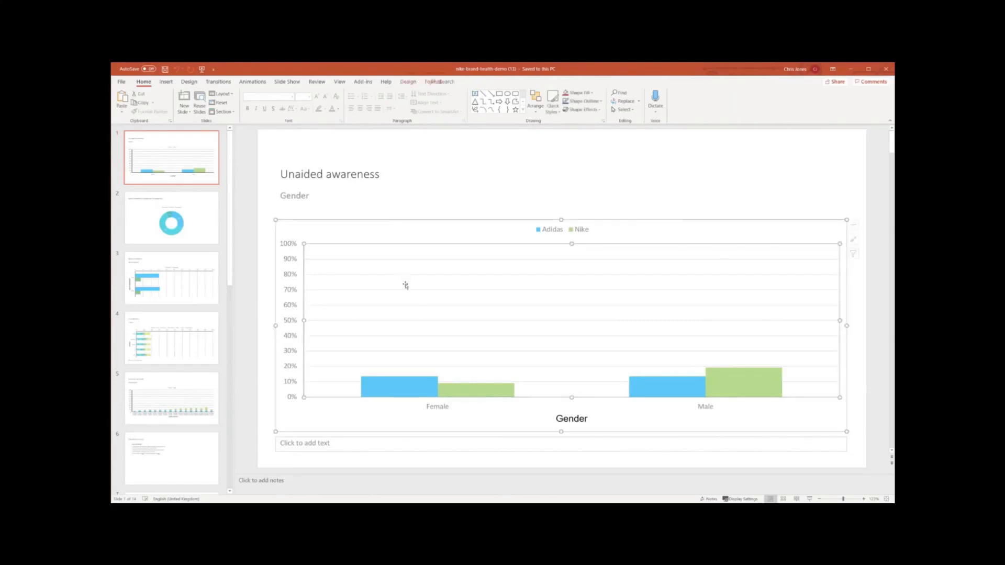
{"action": "left_click_drag", "start_coordinate": [847, 326], "coordinate": [488, 347]}
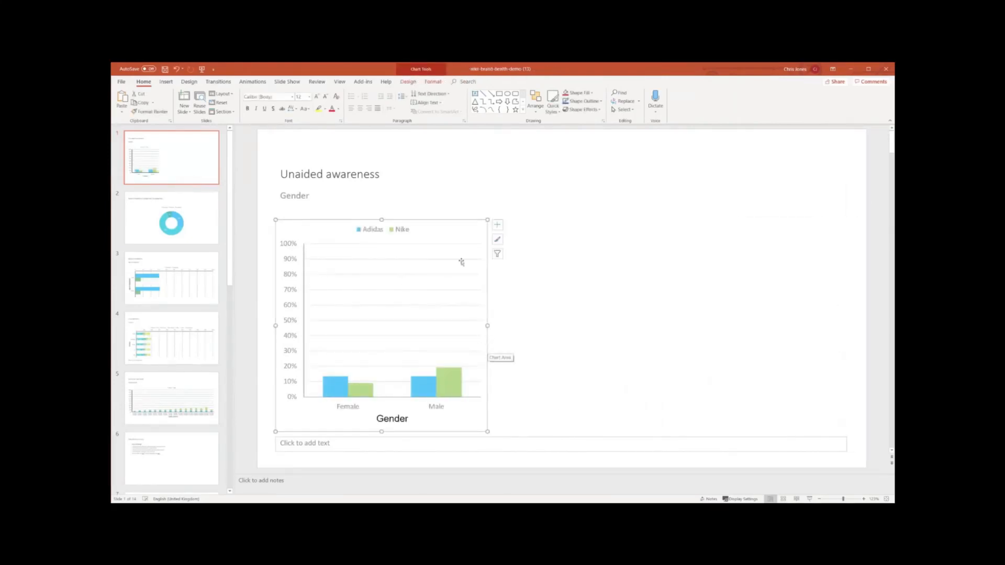
Apply the grey gradient chart style with data labels, and place the chart's data sheet beside it for editing
{"action": "left_click", "coordinate": [407, 83]}
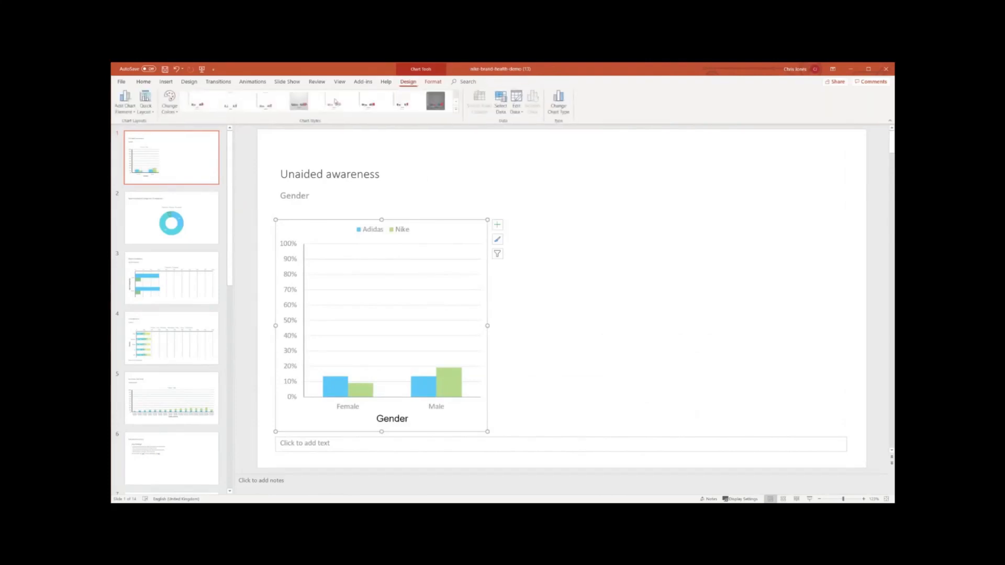
{"action": "left_click", "coordinate": [299, 105]}
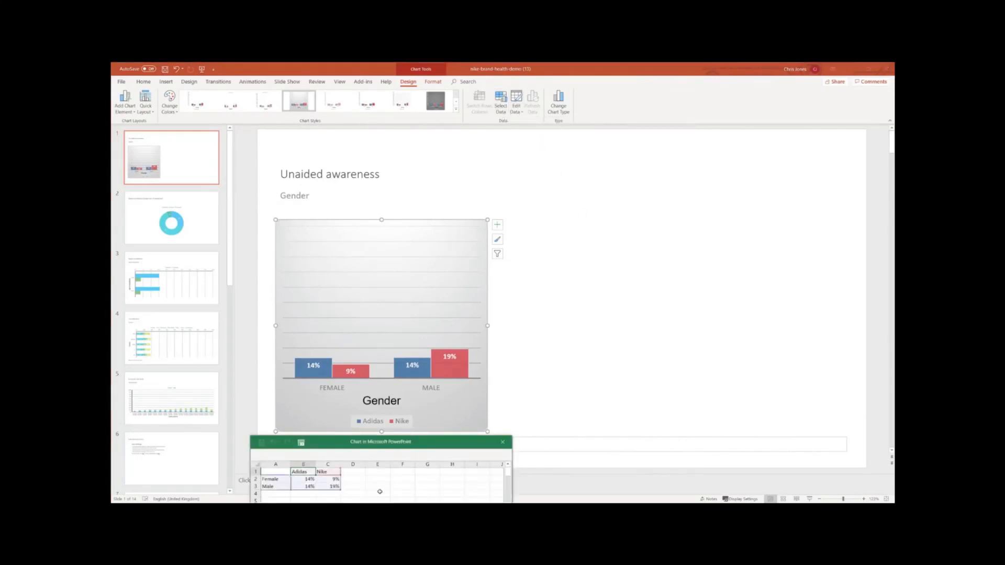
{"action": "left_click_drag", "start_coordinate": [421, 452], "coordinate": [698, 186]}
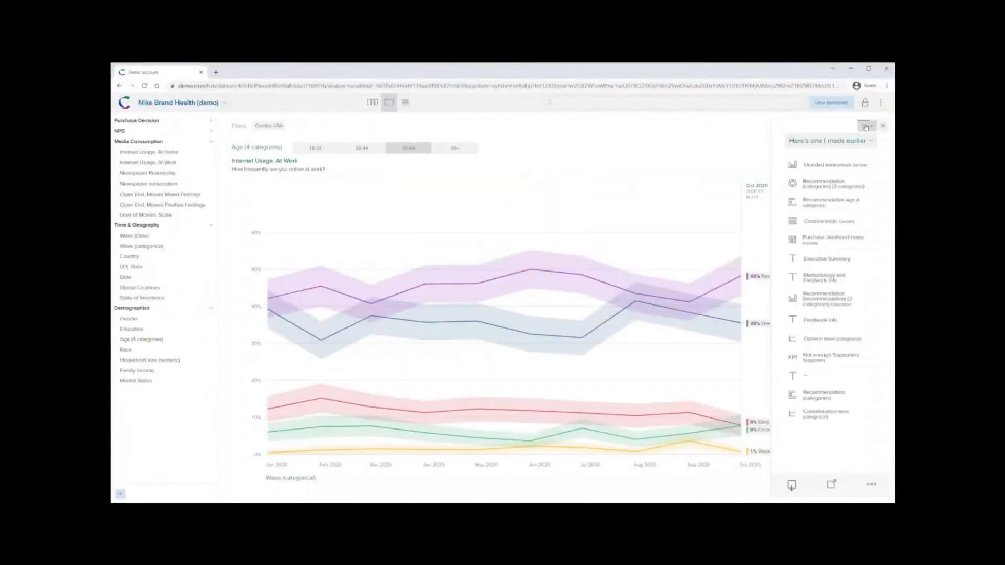
Switch back to Crunch, save the Internet Usage, At Work chart to the deck, and show its dashboard tile for ages 45-64
{"action": "left_click", "coordinate": [866, 127]}
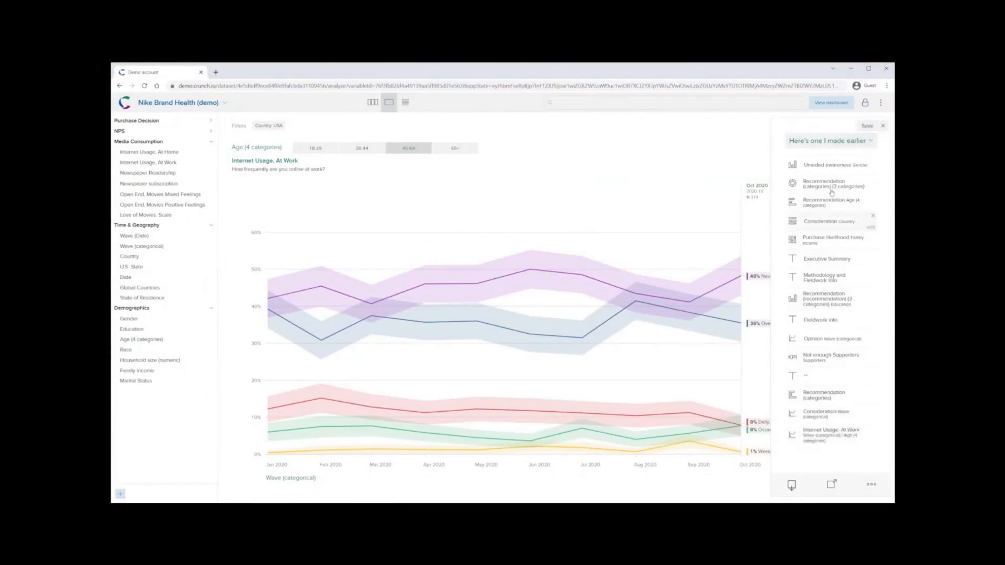
{"action": "left_click", "coordinate": [816, 104]}
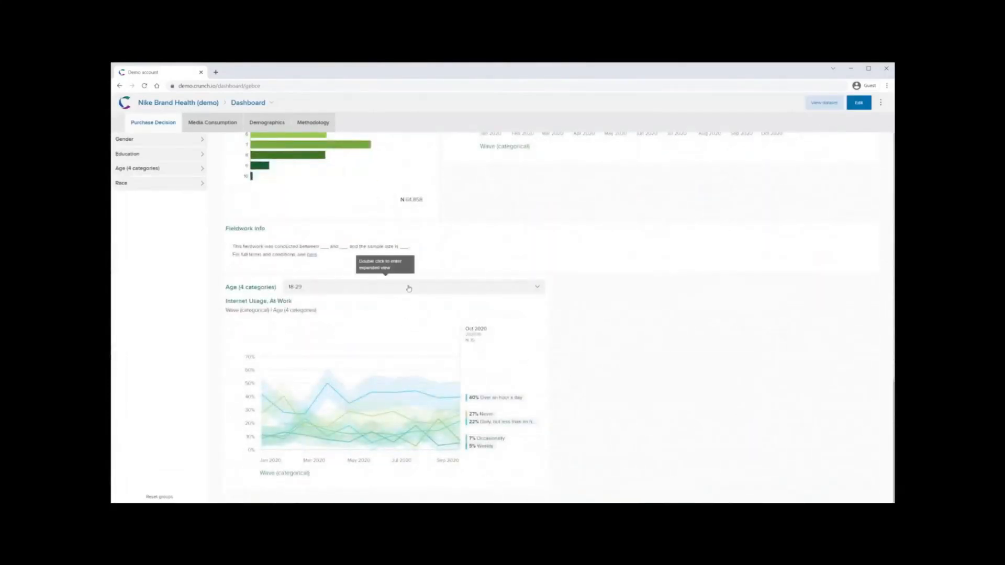
{"action": "left_click", "coordinate": [408, 289]}
{"action": "left_click", "coordinate": [399, 323]}
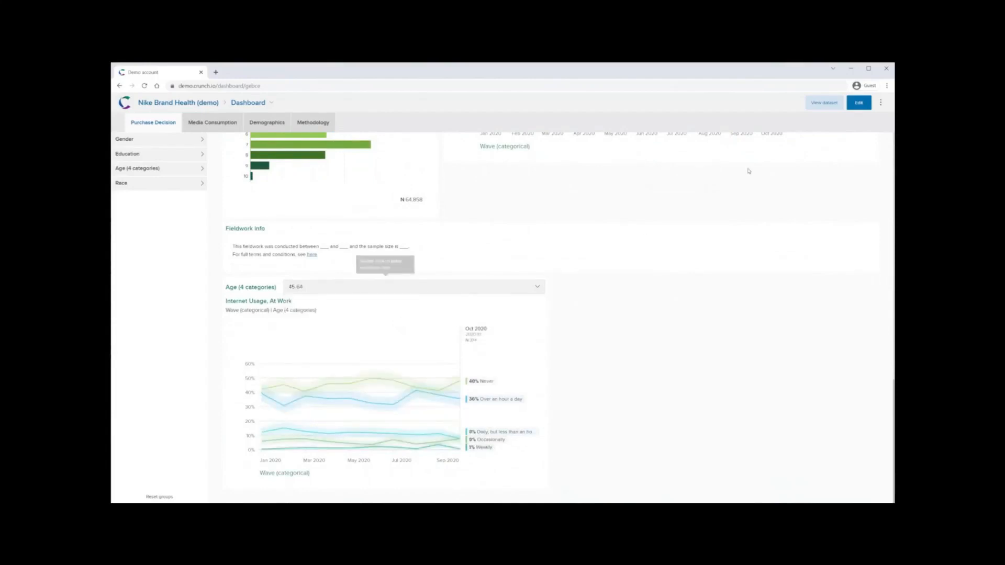
Edit the dashboard and move the Internet Usage, At Work tile to the Media Consumption tab
{"action": "left_click", "coordinate": [858, 103]}
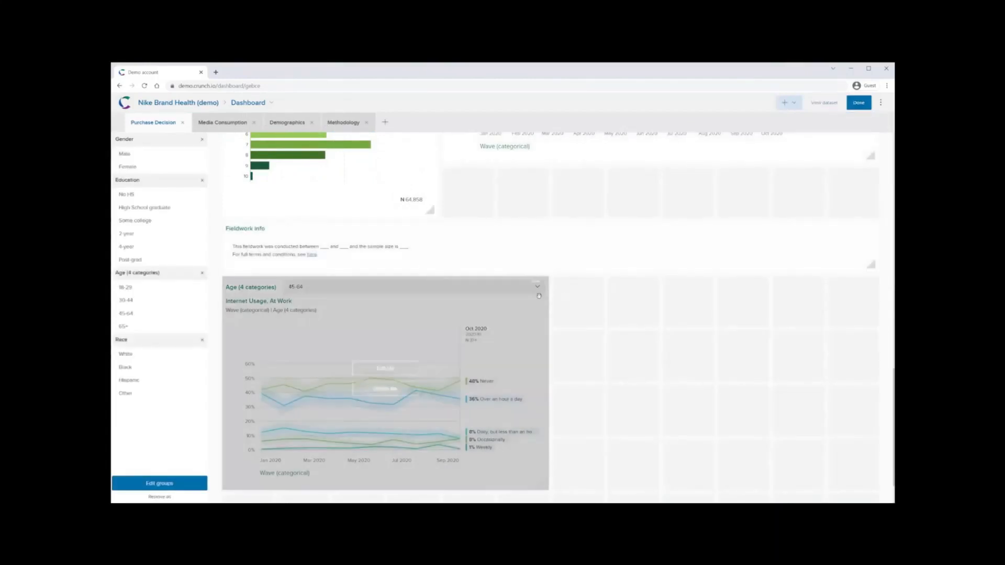
{"action": "left_click", "coordinate": [535, 286]}
{"action": "mouse_move", "coordinate": [545, 300]}
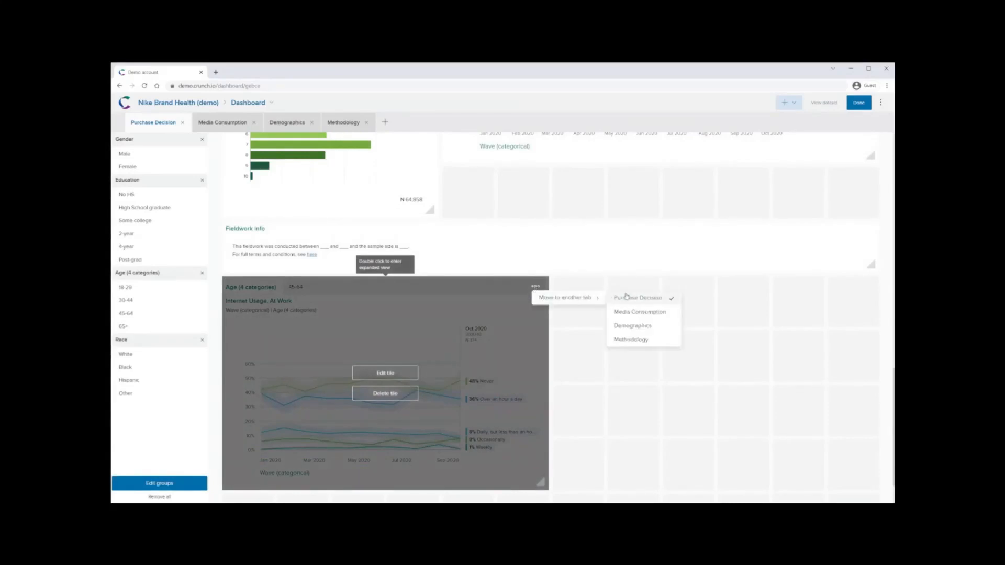
{"action": "left_click", "coordinate": [638, 312]}
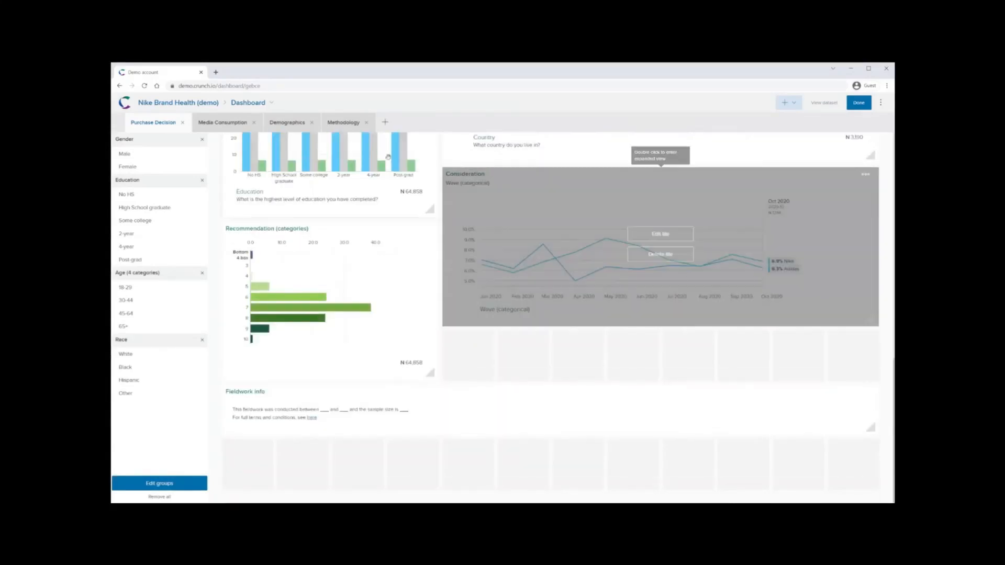
Place the Internet Usage, At Work tile at full width above Purchase likelihood on the Media Consumption tab, and finish editing the dashboard
{"action": "left_click", "coordinate": [224, 122]}
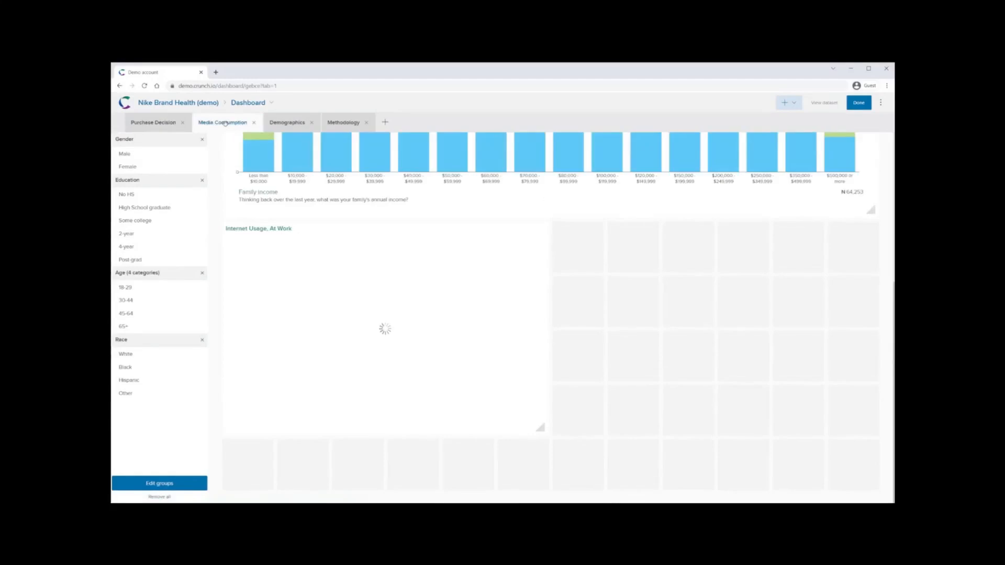
{"action": "mouse_move", "coordinate": [430, 313]}
{"action": "left_click_drag", "start_coordinate": [381, 249], "coordinate": [381, 209]}
{"action": "left_click_drag", "start_coordinate": [566, 358], "coordinate": [864, 360]}
{"action": "mouse_move", "coordinate": [581, 232]}
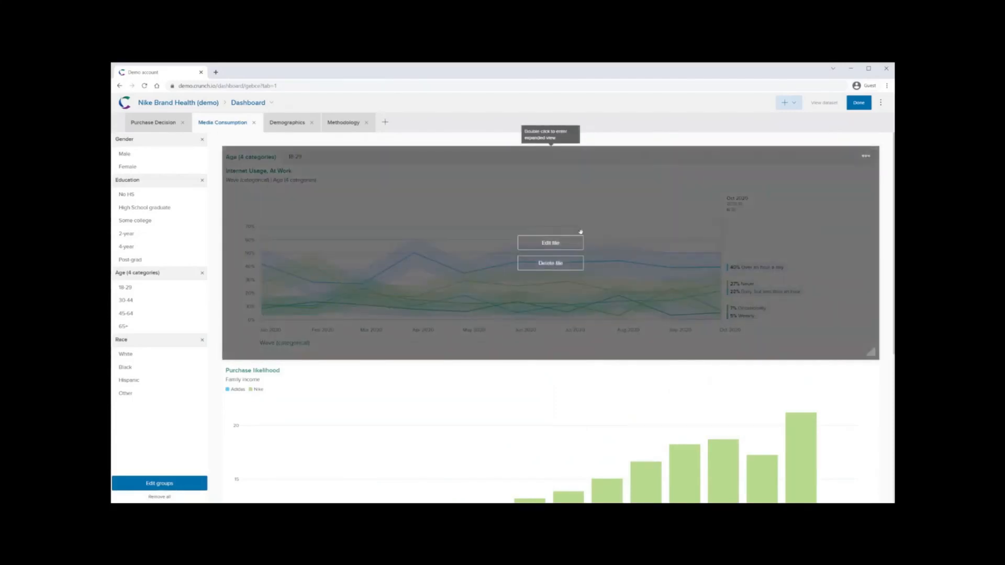
{"action": "left_click_drag", "start_coordinate": [554, 202], "coordinate": [551, 147]}
{"action": "mouse_move", "coordinate": [870, 355]}
{"action": "left_mouse_down"}
{"action": "mouse_move", "coordinate": [597, 363]}
{"action": "mouse_move", "coordinate": [872, 354]}
{"action": "left_mouse_up"}
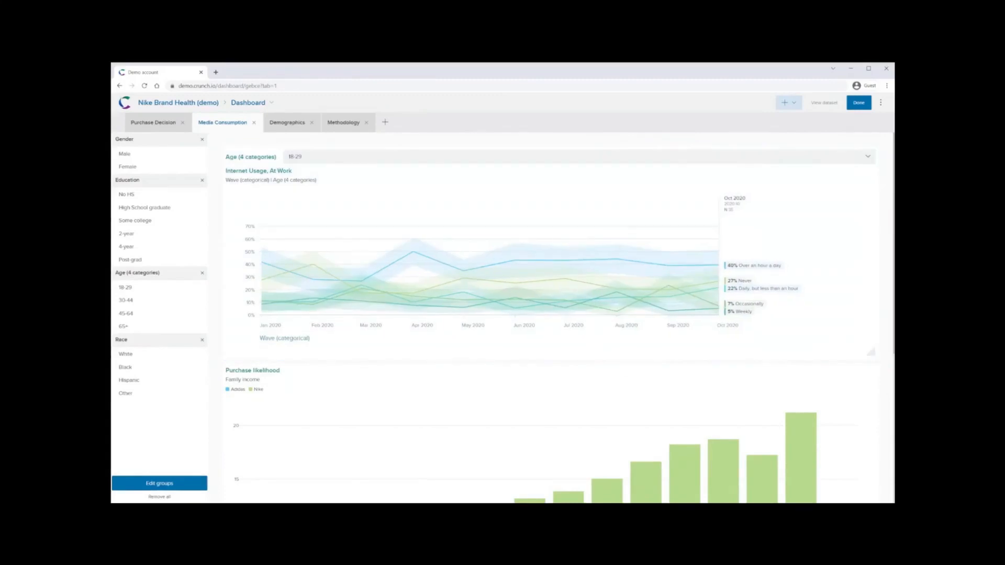
{"action": "left_click", "coordinate": [859, 104]}
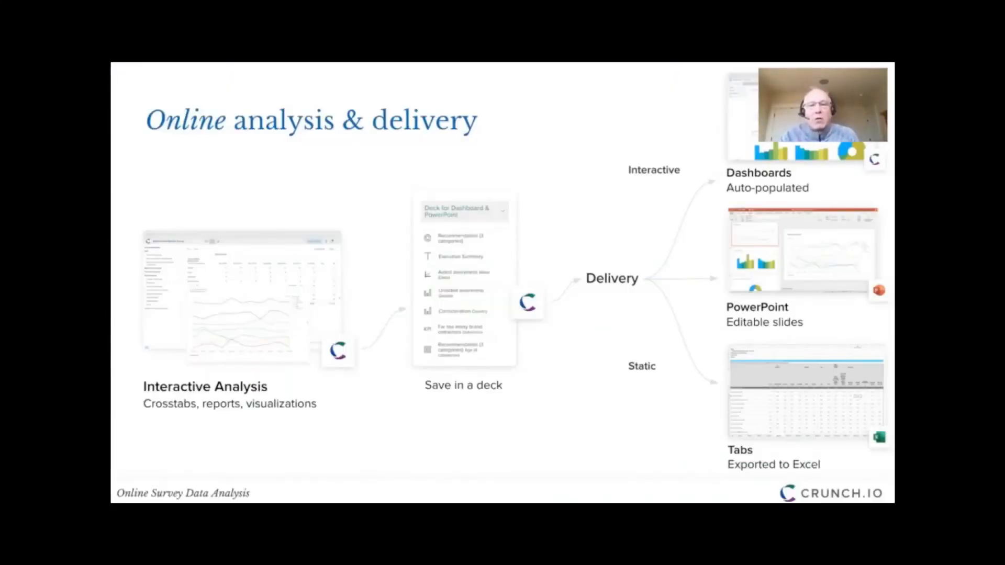
{"action": "key", "text": "Right"}
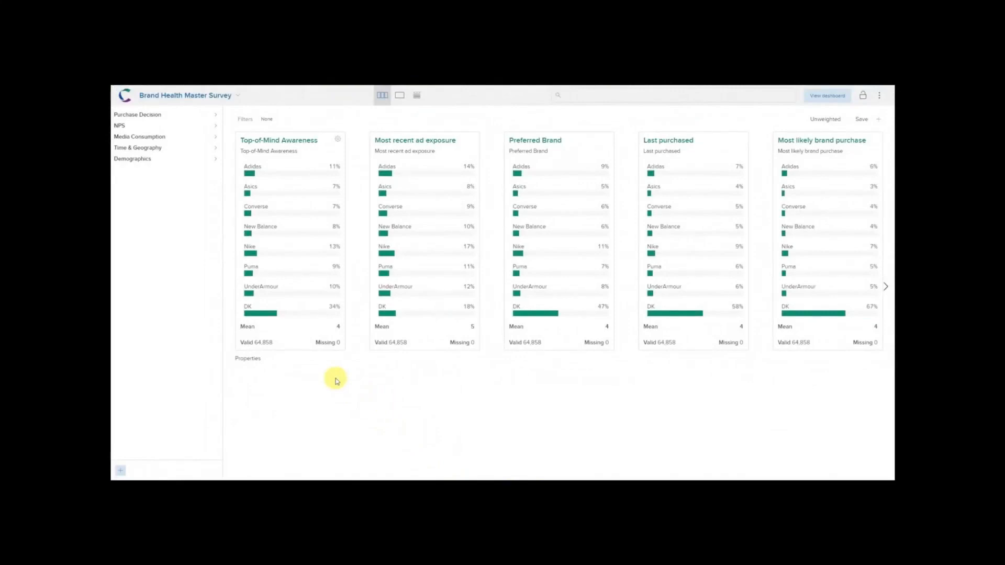
Append the Brand Health Master Survey Wave 11 dataset with all its variables to the master survey, and view the updated dataset
{"action": "left_click", "coordinate": [238, 96]}
{"action": "left_click", "coordinate": [228, 145]}
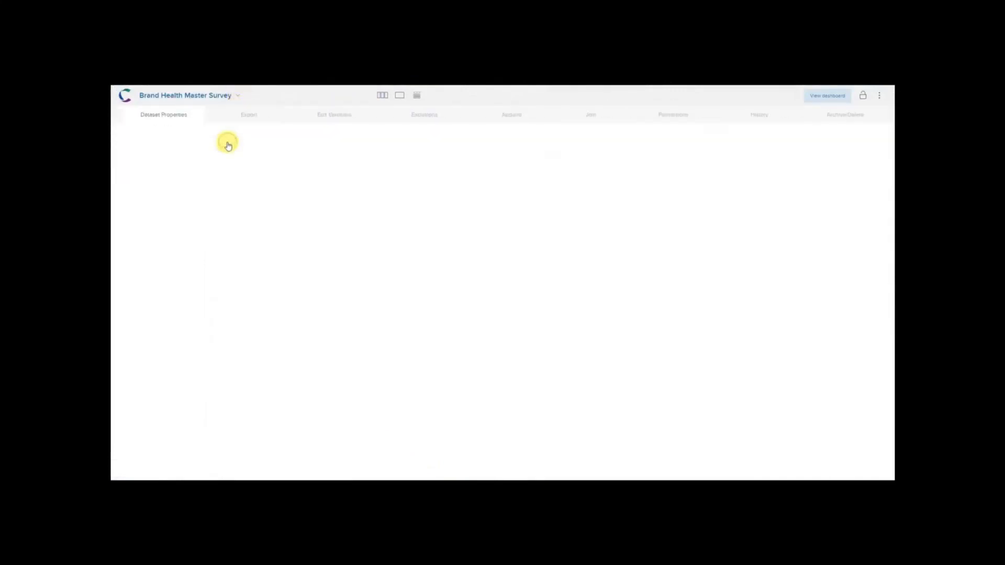
{"action": "left_click", "coordinate": [512, 118]}
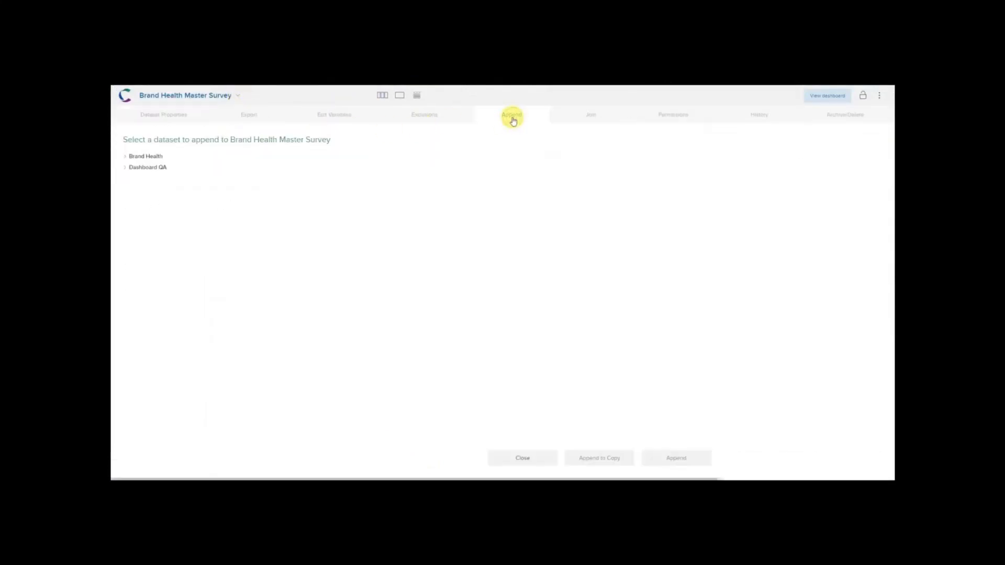
{"action": "left_click", "coordinate": [143, 157]}
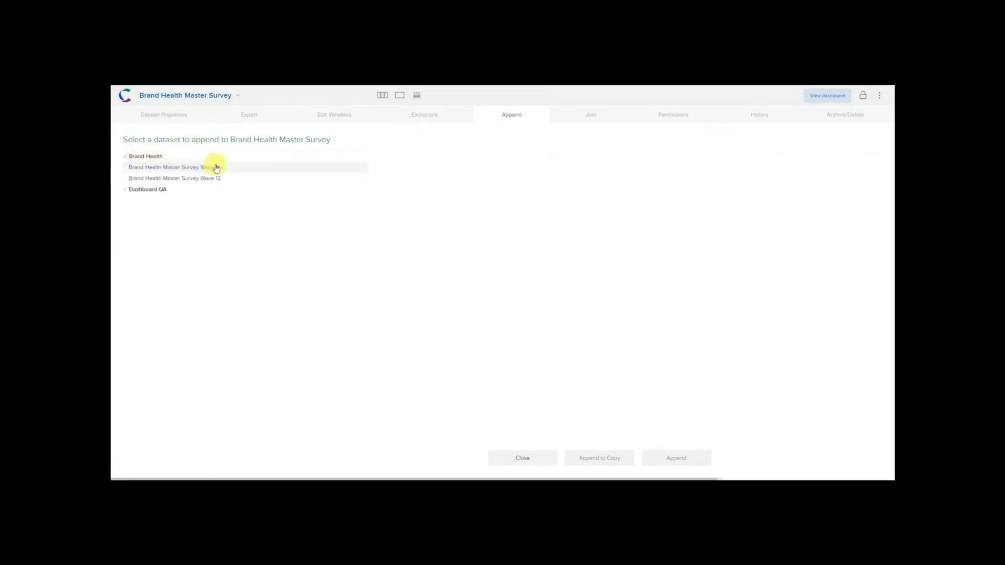
{"action": "left_click", "coordinate": [187, 167]}
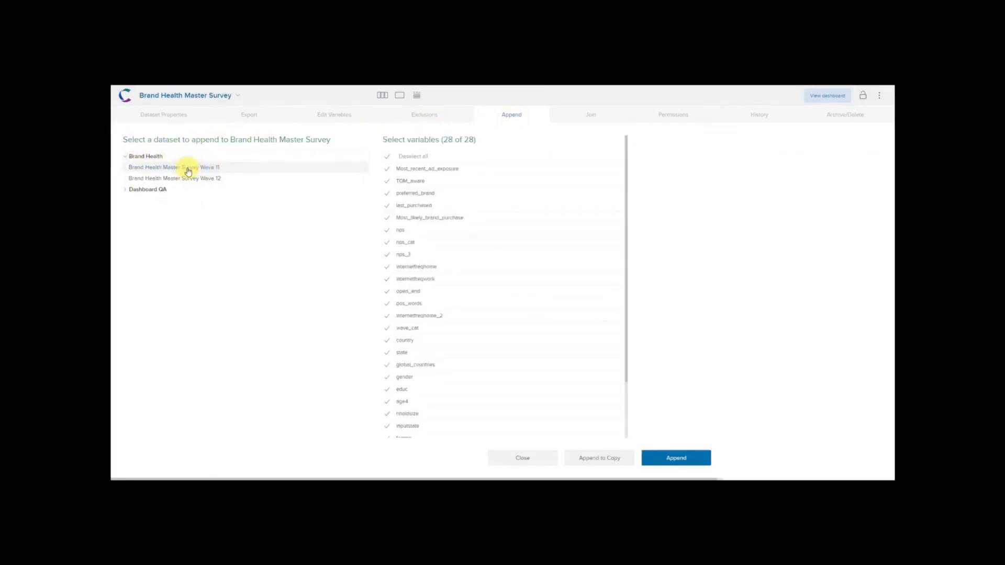
{"action": "scroll", "coordinate": [538, 376], "scroll_direction": "down", "scroll_amount": 3}
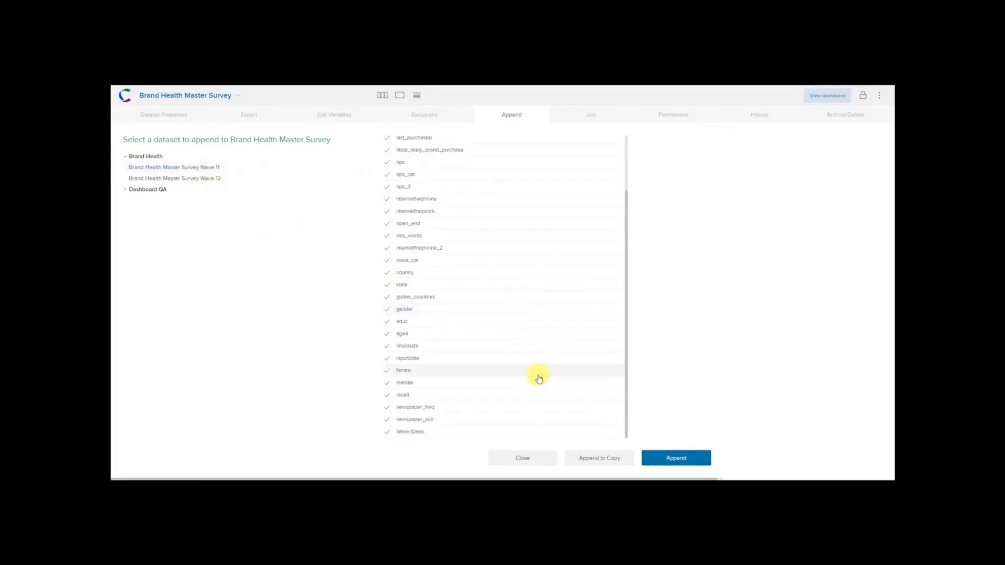
{"action": "scroll", "coordinate": [538, 377], "scroll_direction": "up", "scroll_amount": 3}
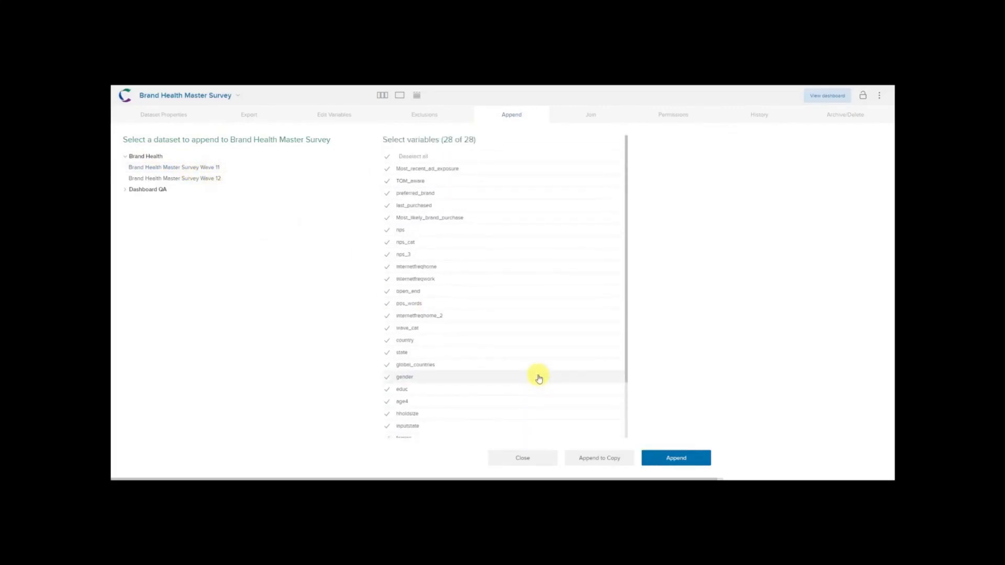
{"action": "scroll", "coordinate": [538, 378], "scroll_direction": "down", "scroll_amount": 3}
{"action": "scroll", "coordinate": [538, 378], "scroll_direction": "up", "scroll_amount": 3}
{"action": "left_click", "coordinate": [685, 459]}
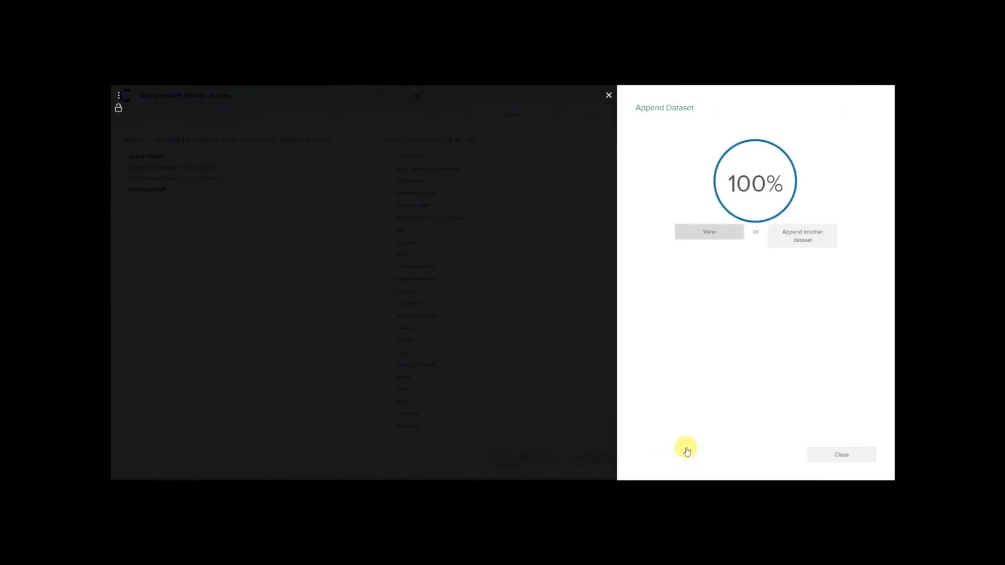
{"action": "left_click", "coordinate": [719, 233]}
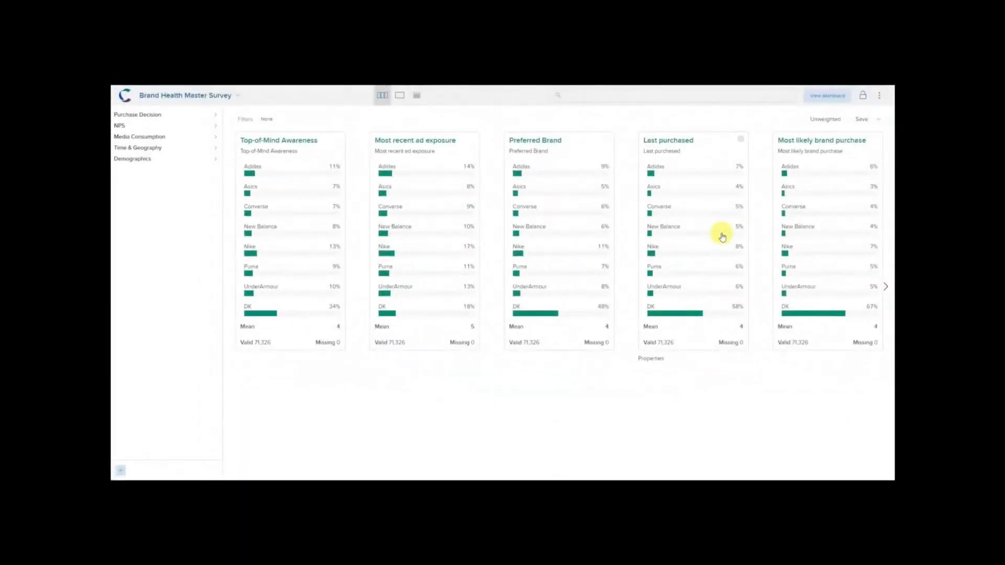
Review the Wave (Date) card and other Time & Geography variables, and show the dataset's dashboard
{"action": "left_click", "coordinate": [164, 150]}
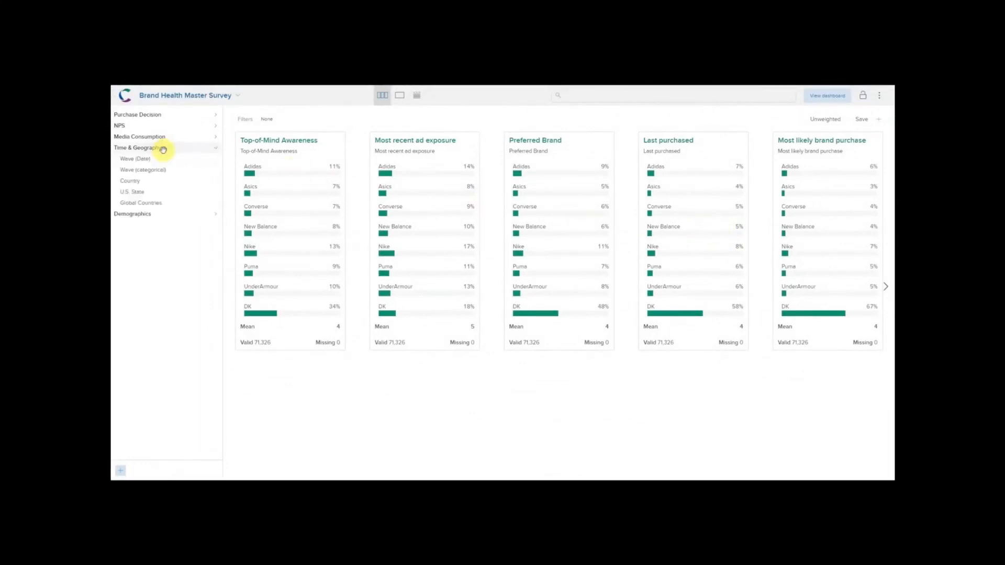
{"action": "left_click", "coordinate": [156, 159]}
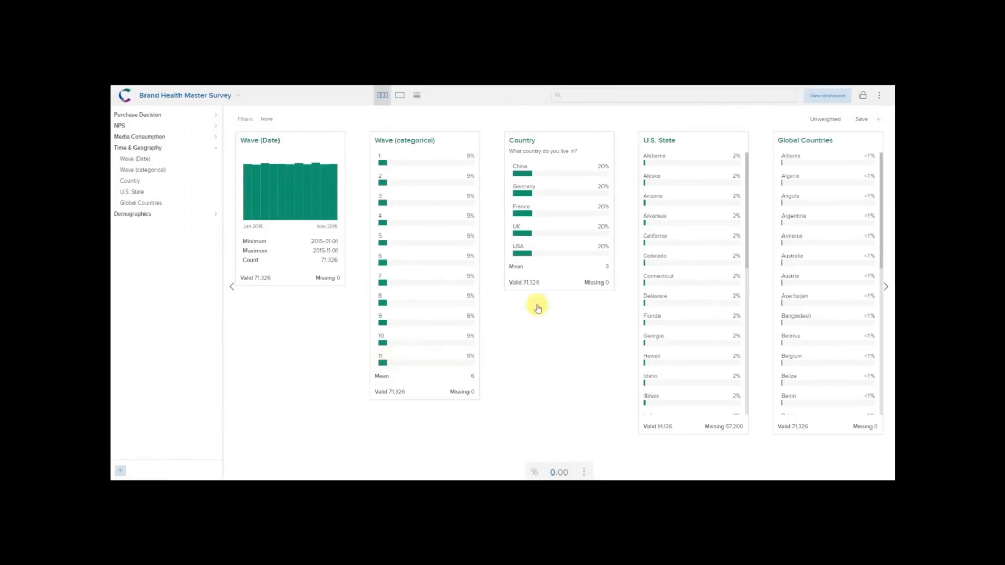
{"action": "left_click", "coordinate": [820, 98]}
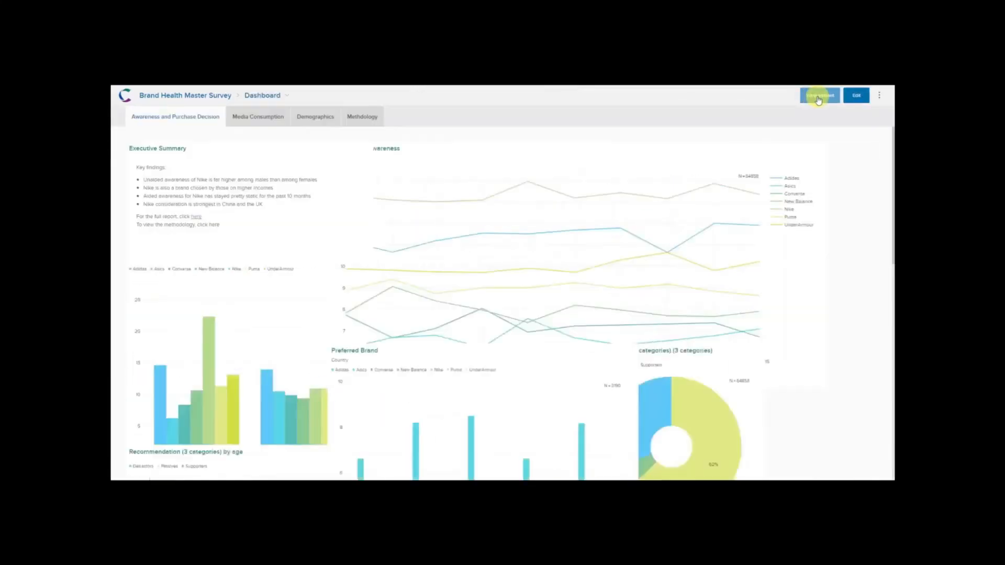
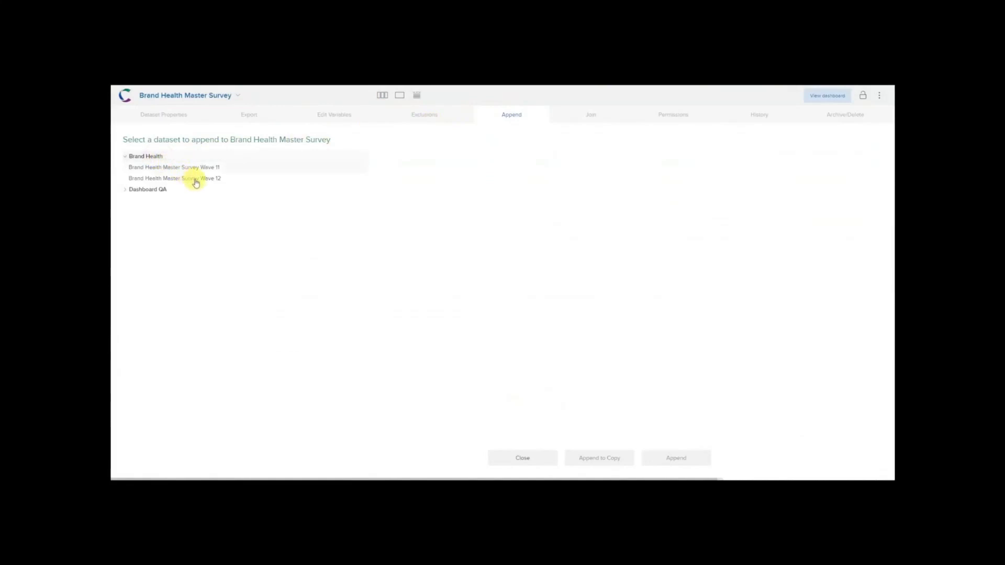
Append the Brand Health Master Survey Wave 12 dataset with all its variables, and view the updated dataset
{"action": "left_click", "coordinate": [195, 179]}
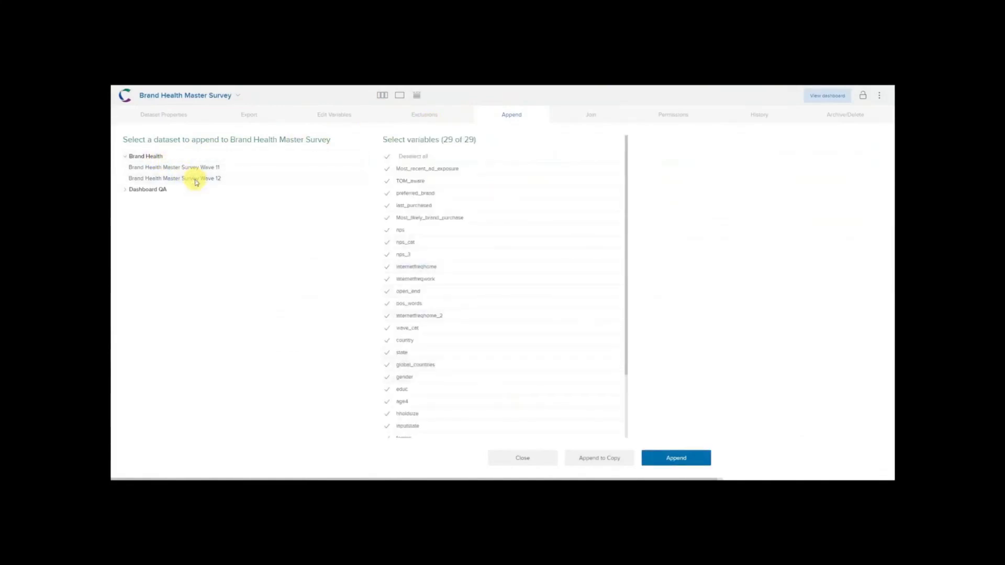
{"action": "left_click", "coordinate": [676, 459]}
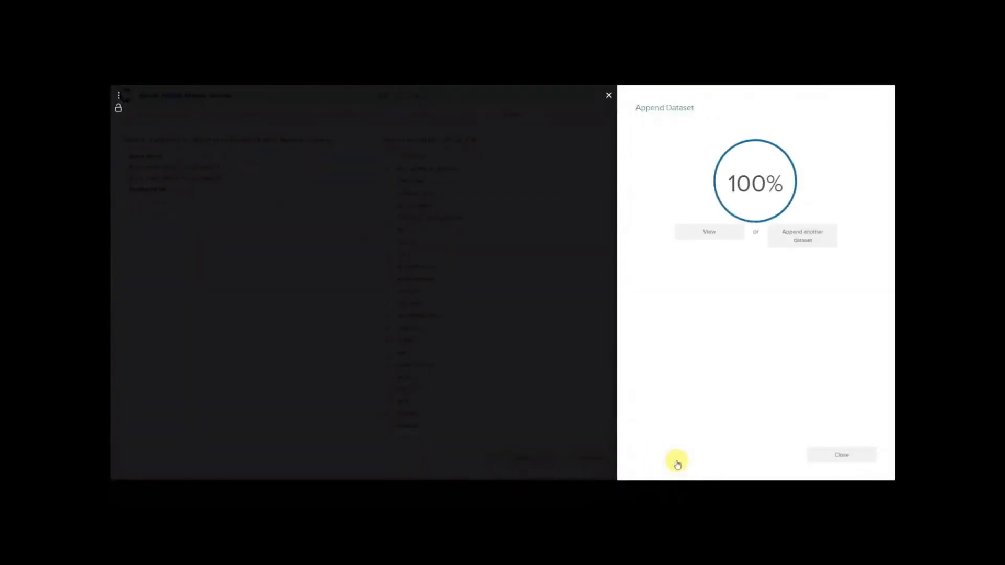
{"action": "left_click", "coordinate": [708, 234]}
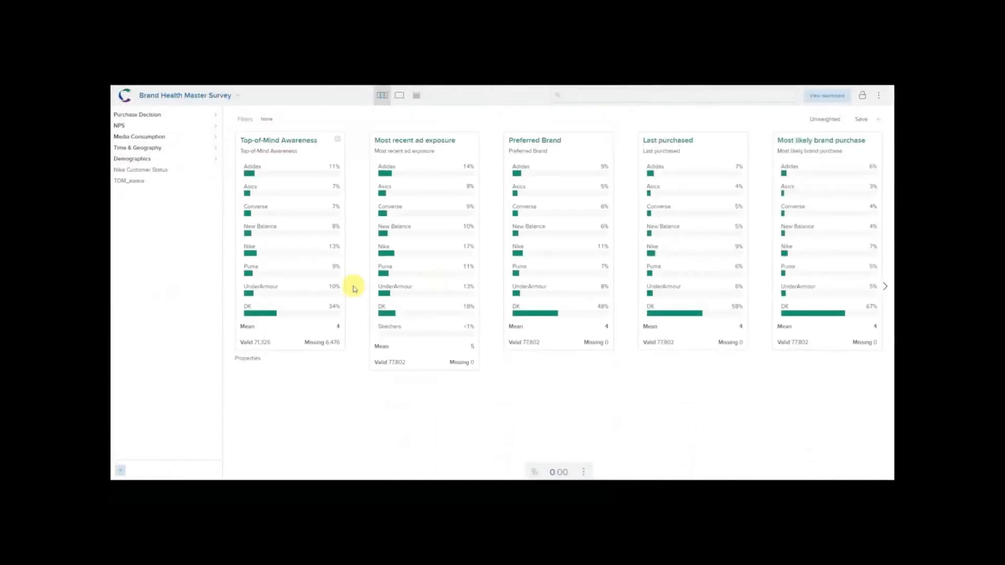
Compare the aliases and categories in the properties of the ungrouped TOM_aware variable and the Top-of-Mind Awareness variable
{"action": "mouse_move", "coordinate": [552, 63]}
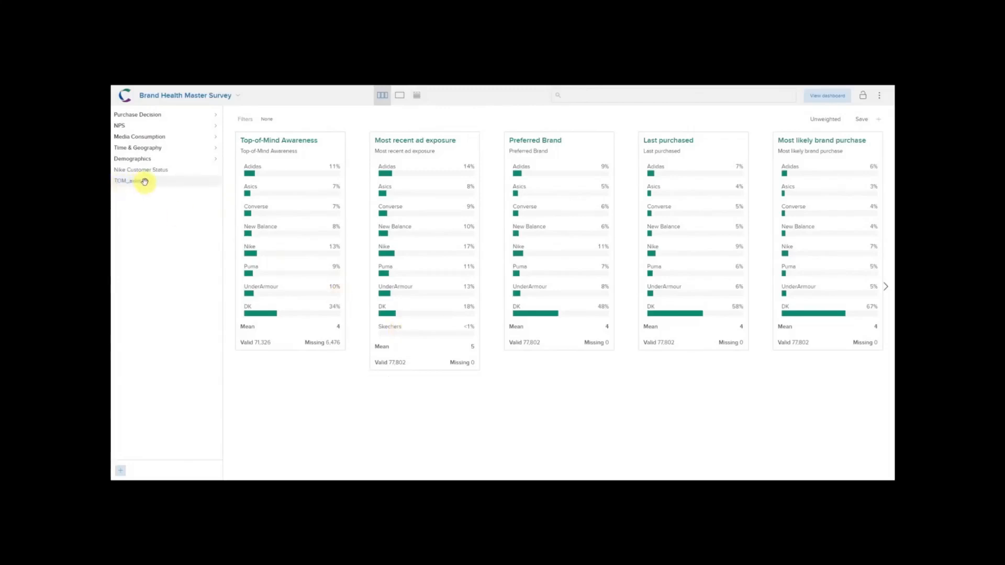
{"action": "left_click", "coordinate": [159, 114]}
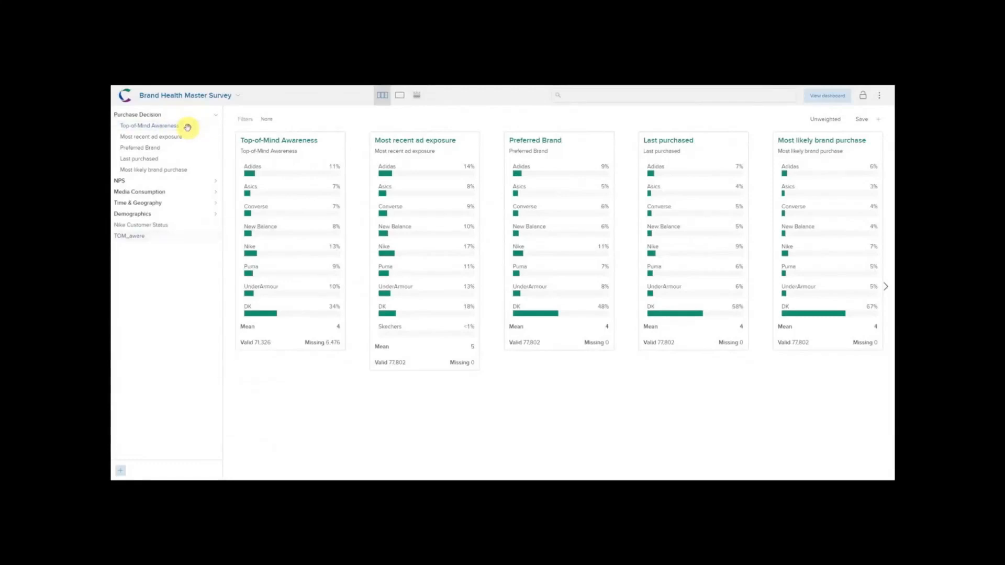
{"action": "left_click", "coordinate": [151, 237]}
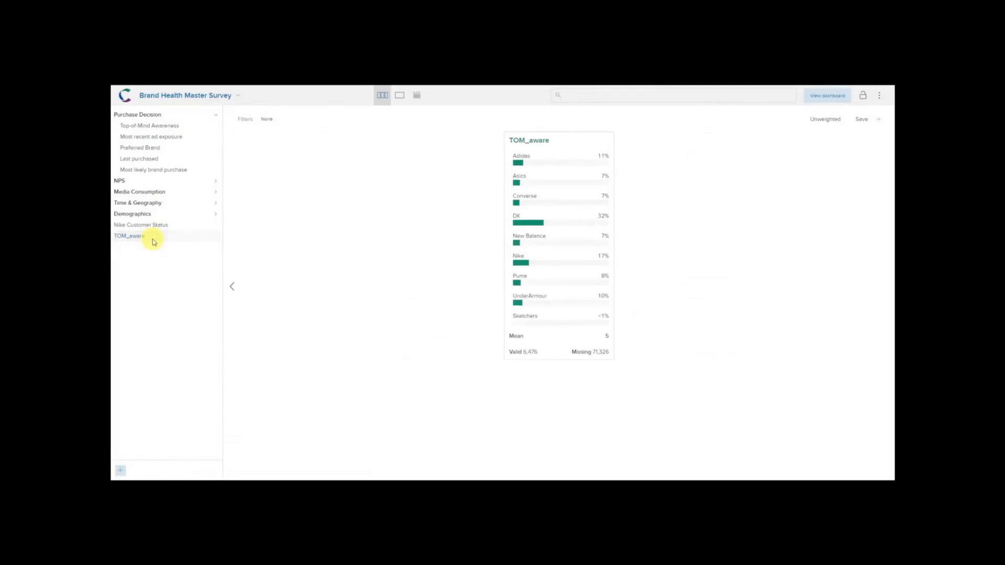
{"action": "left_click", "coordinate": [514, 365]}
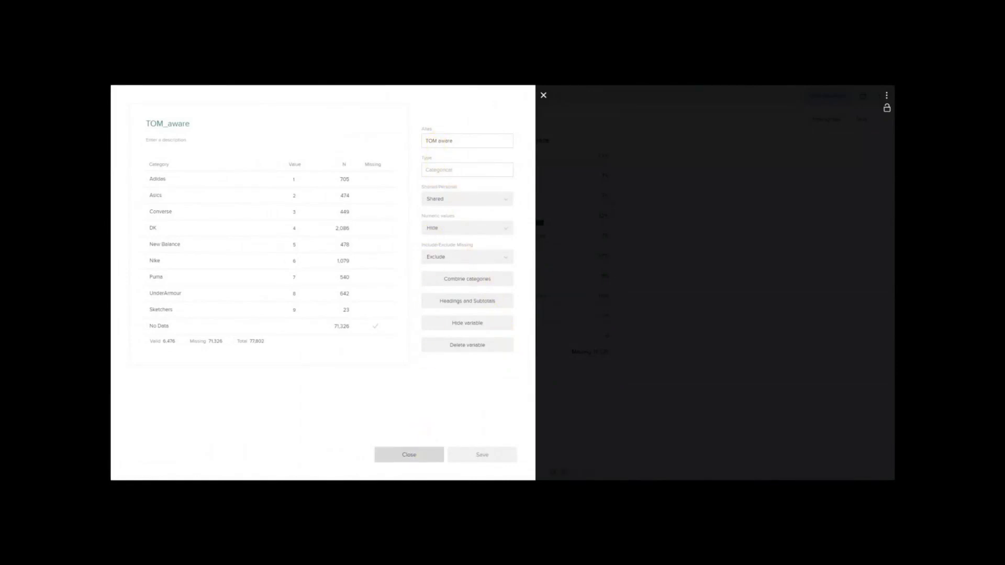
{"action": "left_click", "coordinate": [420, 453]}
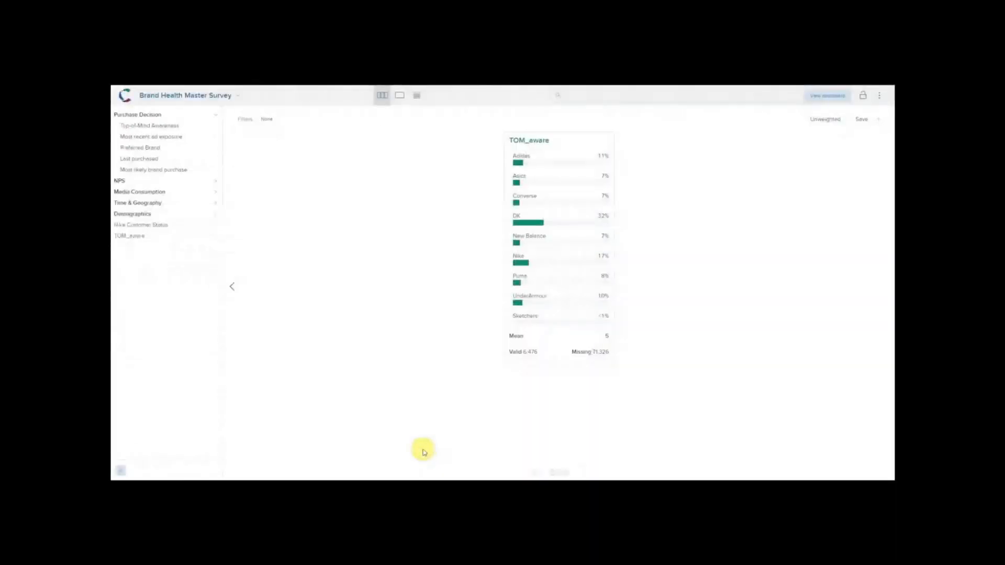
{"action": "left_click", "coordinate": [159, 126]}
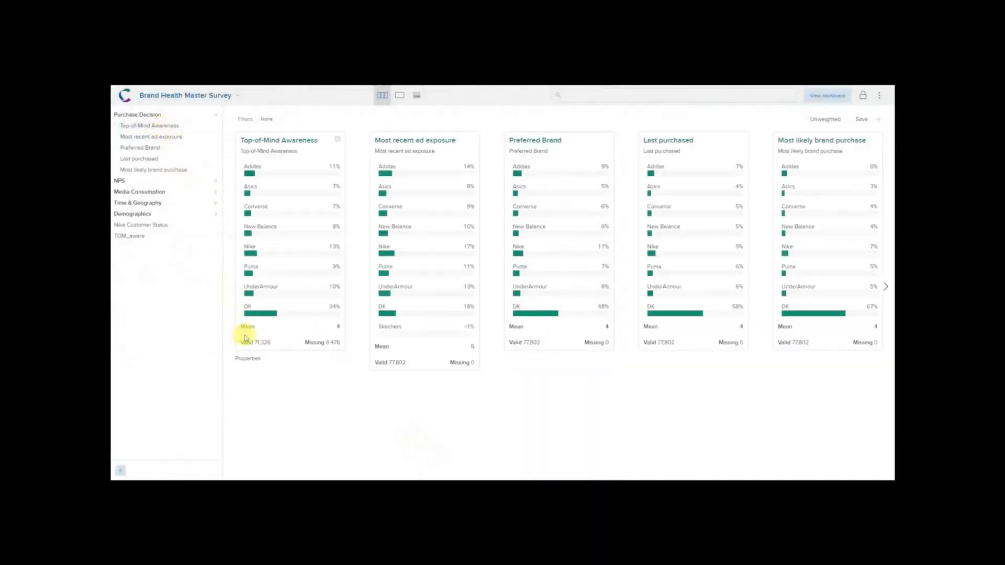
{"action": "left_click", "coordinate": [250, 359]}
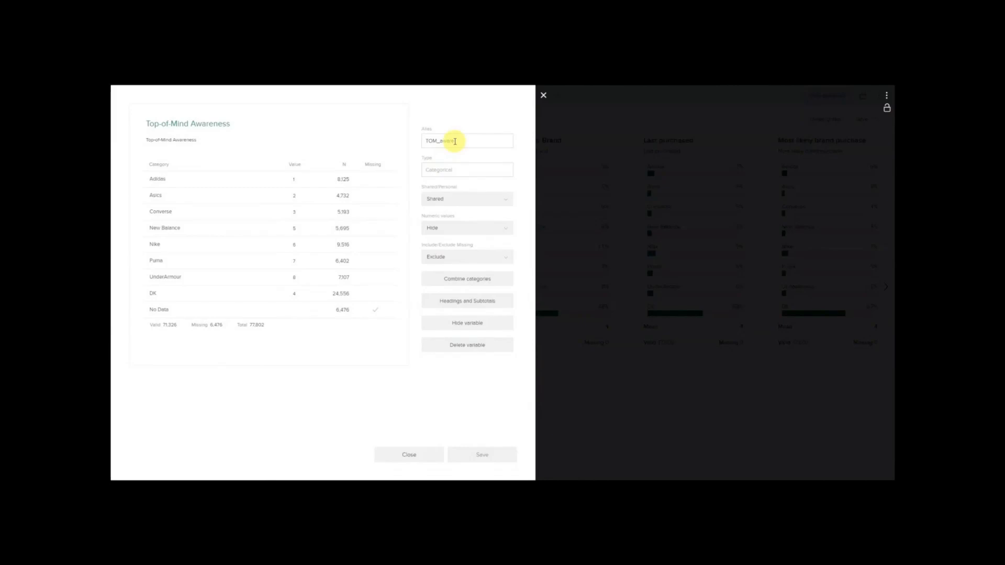
{"action": "left_click", "coordinate": [408, 453]}
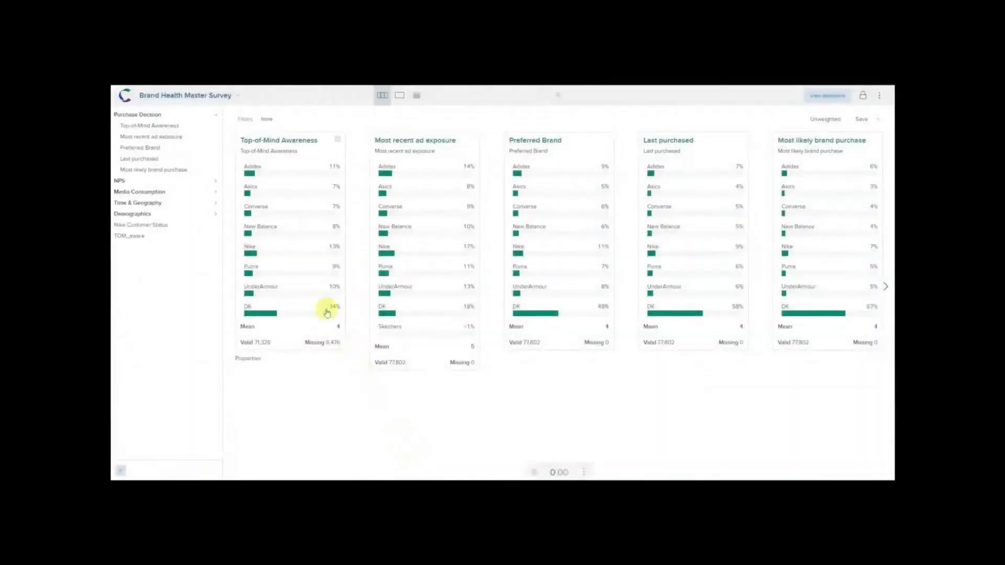
Restore the dataset to the saved version "Wave 11 appended" from its history, and return to the variable cards
{"action": "left_click", "coordinate": [197, 97]}
{"action": "left_click", "coordinate": [198, 146]}
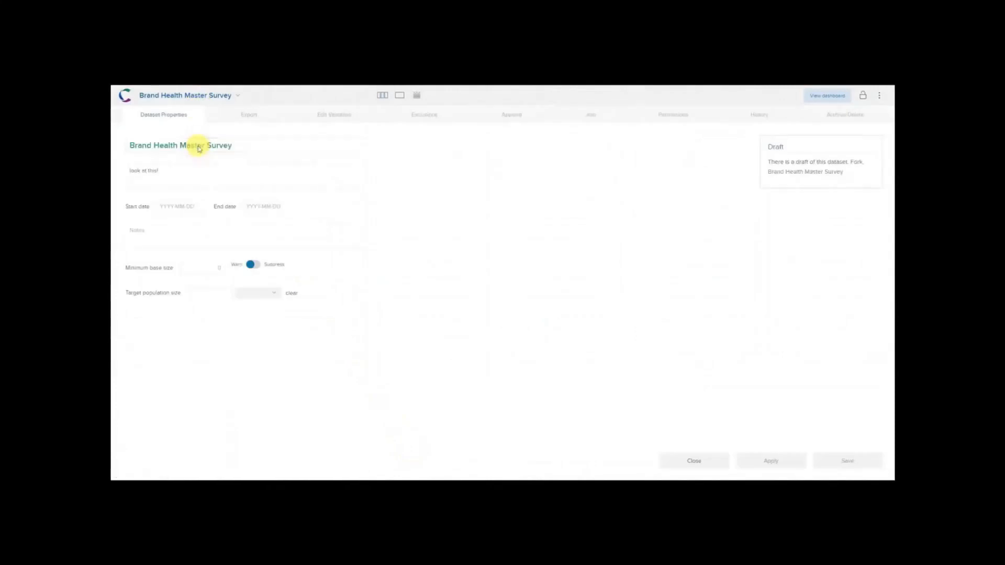
{"action": "left_click", "coordinate": [760, 116]}
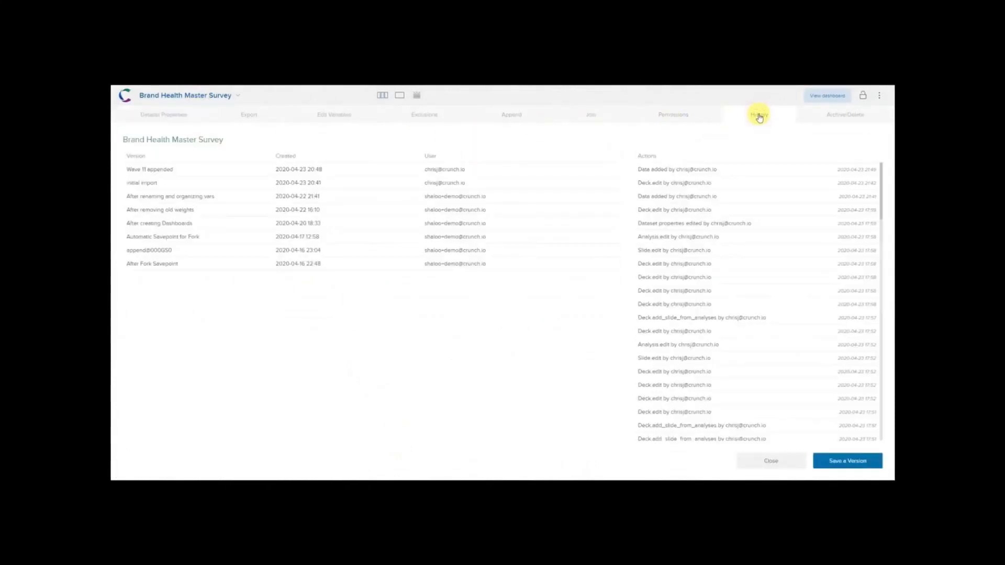
{"action": "mouse_move", "coordinate": [589, 172]}
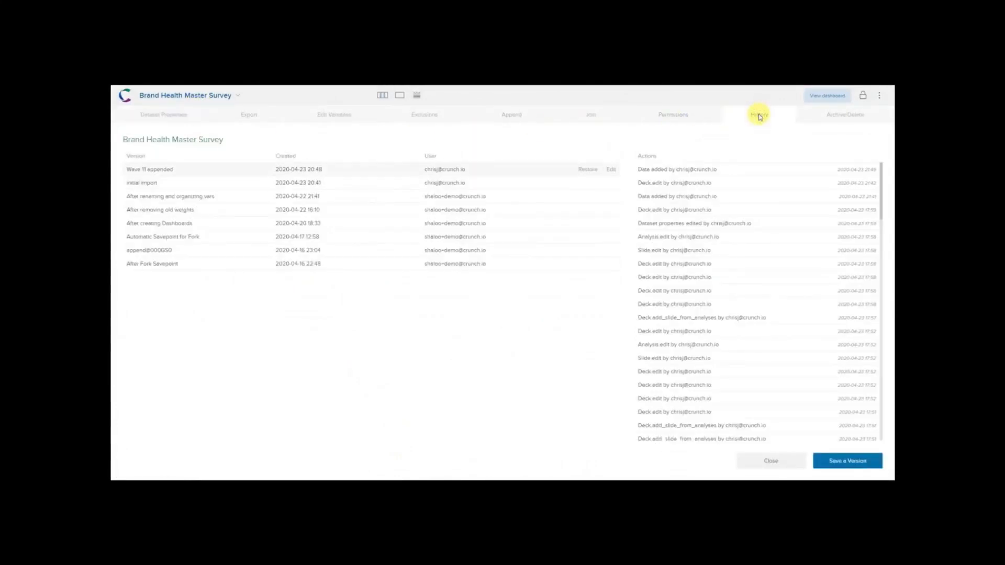
{"action": "left_click", "coordinate": [588, 170]}
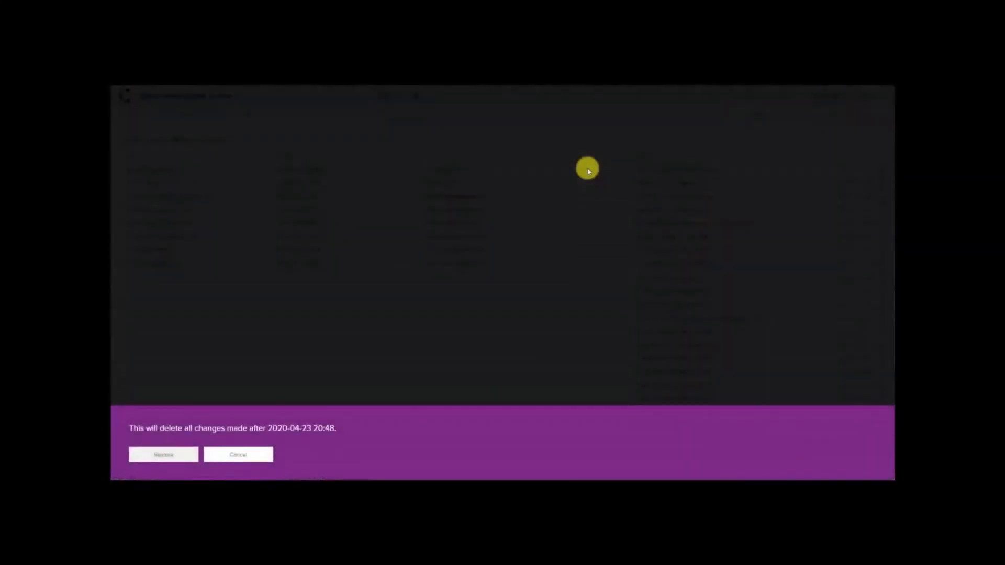
{"action": "left_click", "coordinate": [175, 455]}
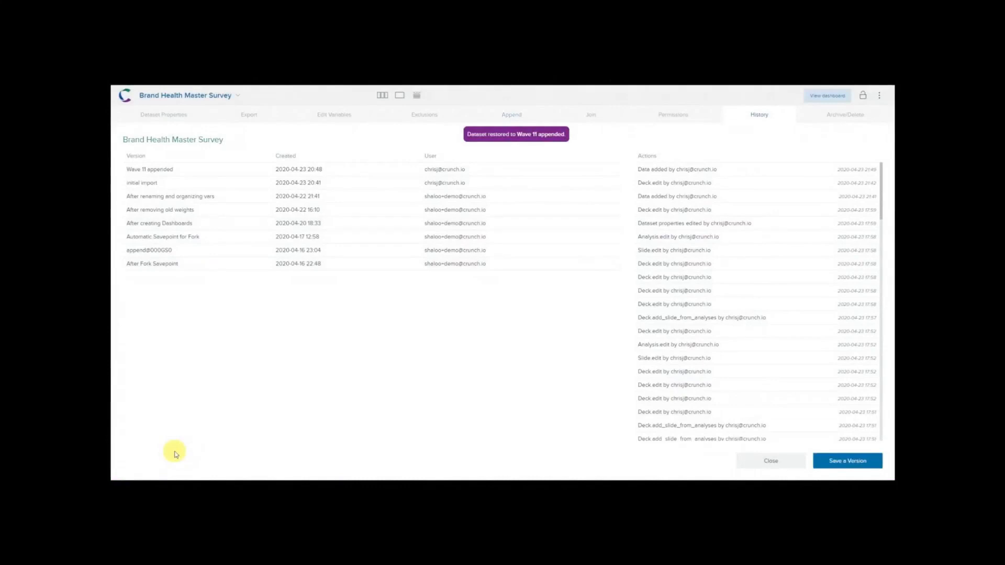
{"action": "left_click", "coordinate": [765, 461]}
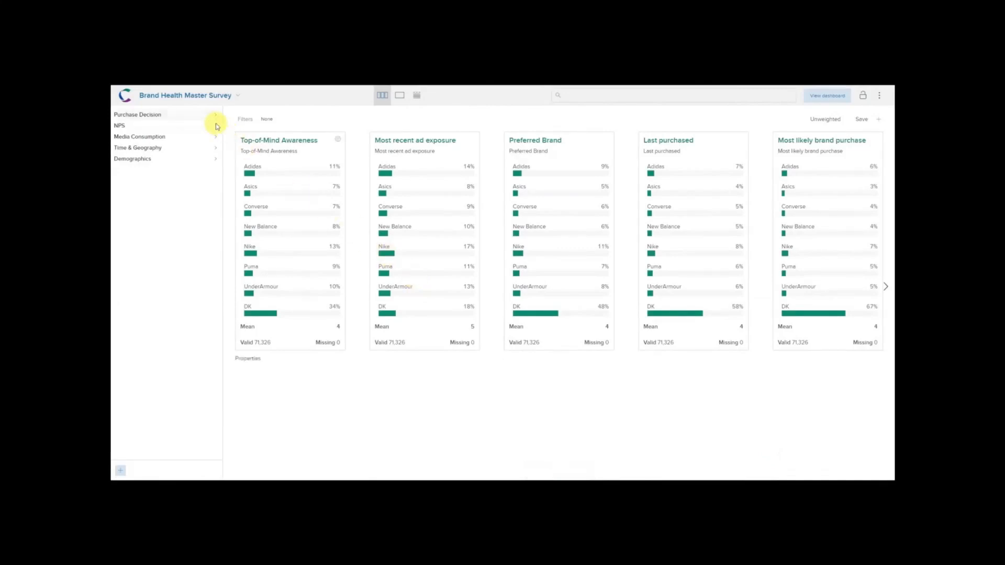
Change the alias of the Top-of-Mind Awareness variable to "TOM aware" and save its properties
{"action": "left_click", "coordinate": [247, 358]}
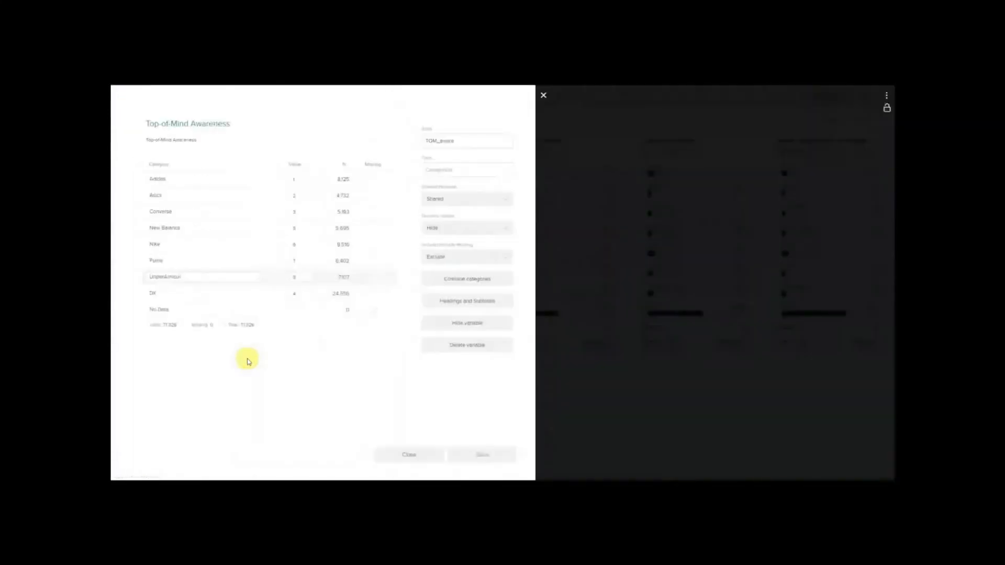
{"action": "double_click", "coordinate": [441, 140]}
{"action": "key", "text": "End"}
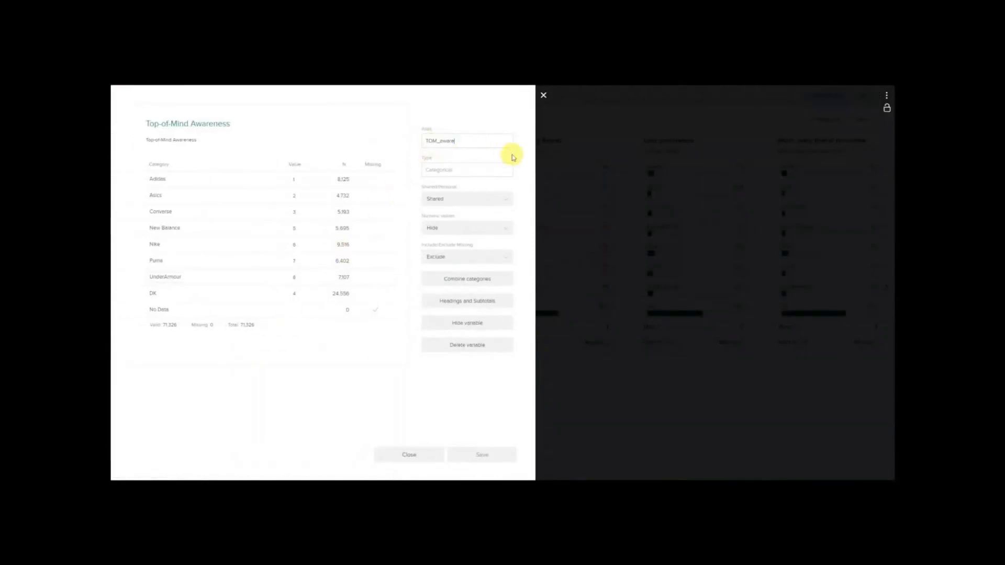
{"action": "key", "text": "BackSpace"}
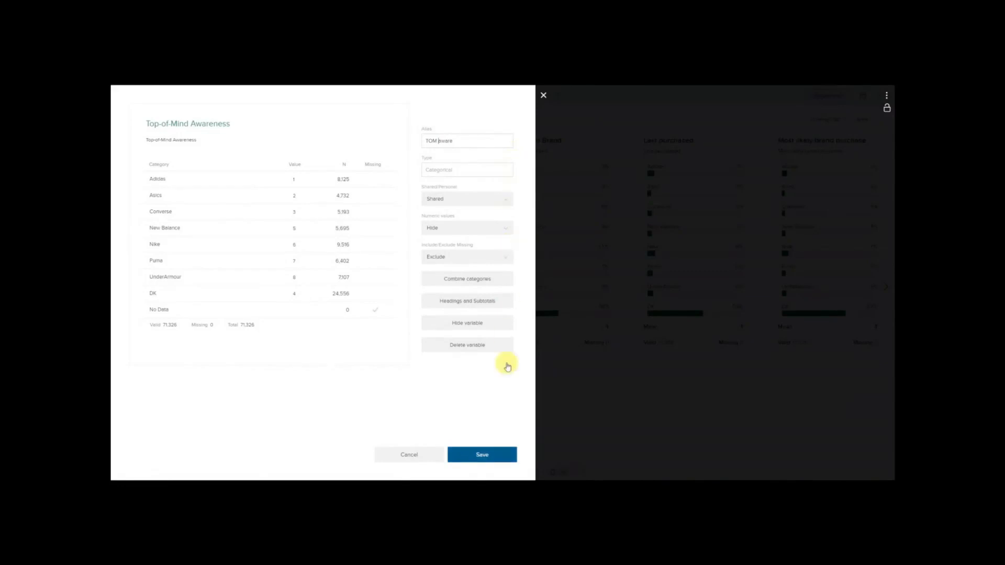
{"action": "left_click", "coordinate": [505, 456]}
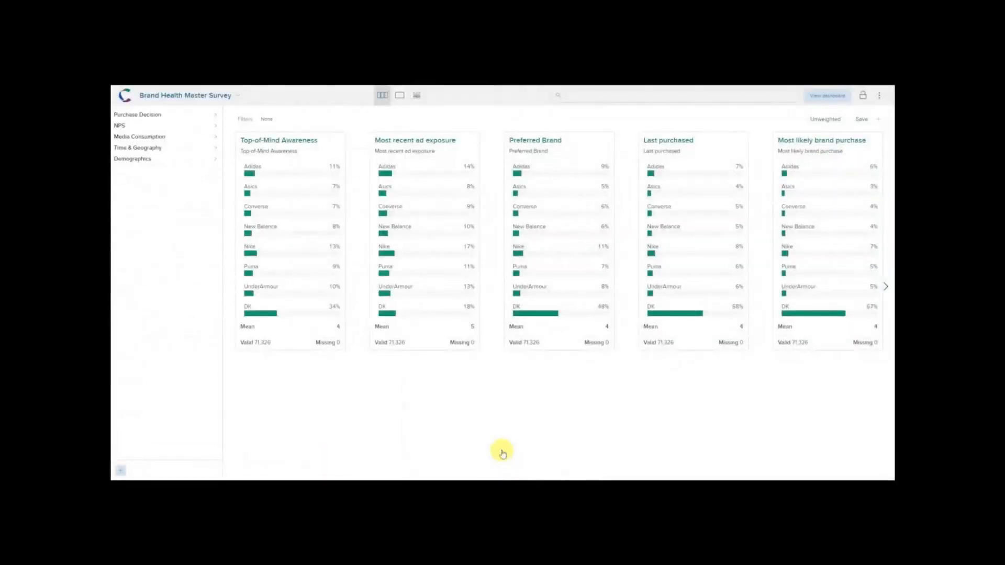
Append the Brand Health Master Survey Wave 12 dataset with all 29 variables to the master survey, and view the updated dataset
{"action": "left_click", "coordinate": [229, 99]}
{"action": "left_click", "coordinate": [219, 144]}
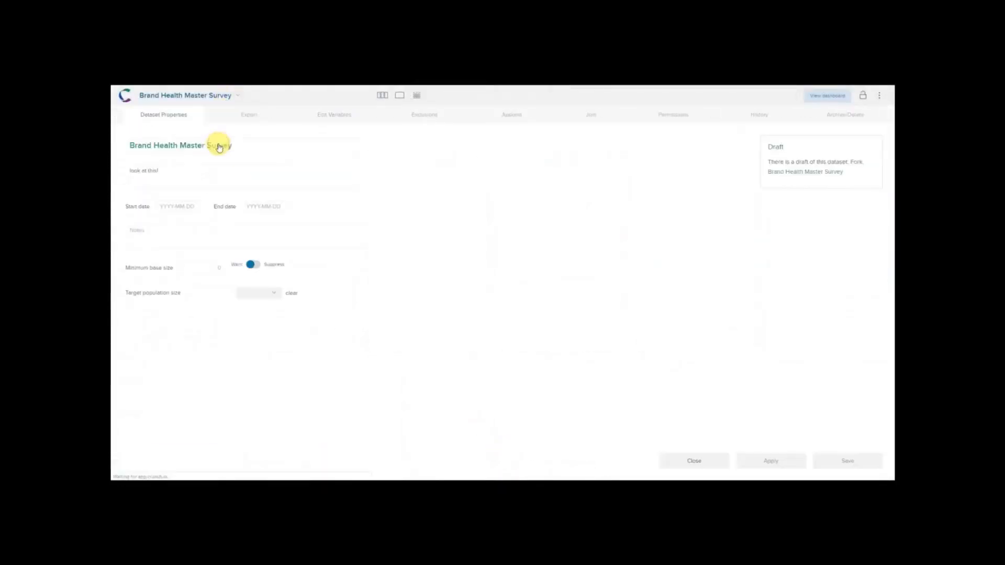
{"action": "left_click", "coordinate": [512, 115]}
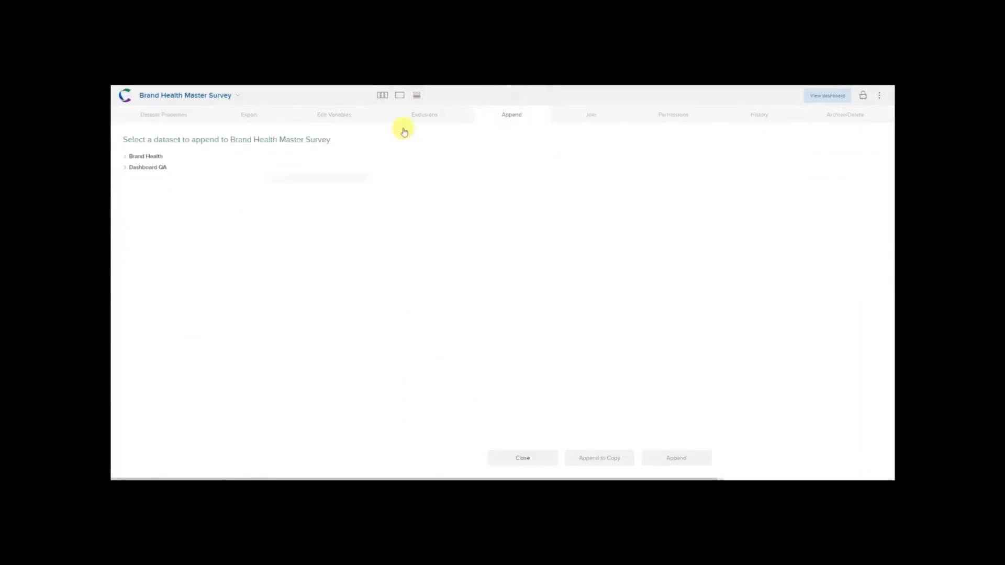
{"action": "left_click", "coordinate": [143, 157]}
{"action": "left_click", "coordinate": [157, 177]}
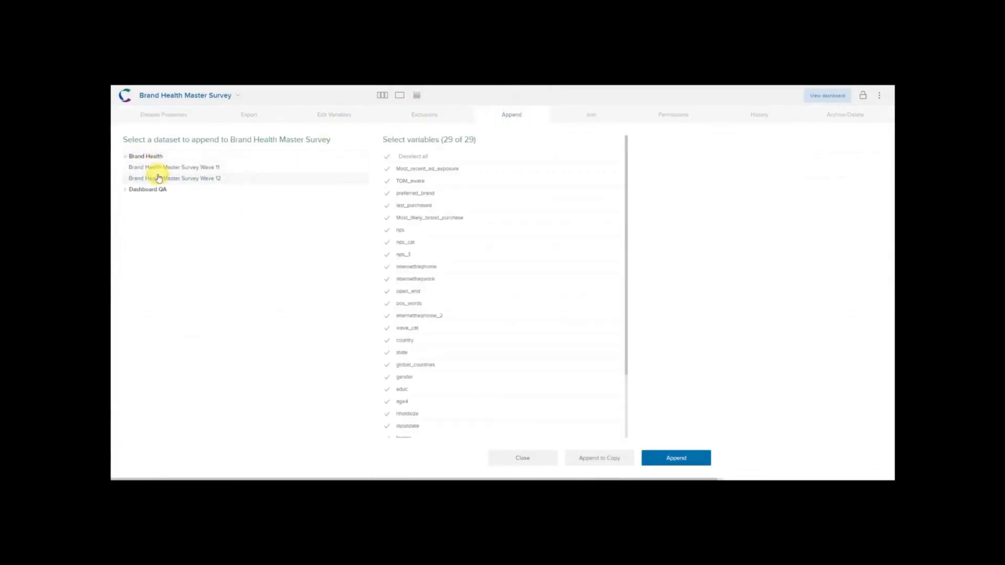
{"action": "left_click", "coordinate": [670, 459]}
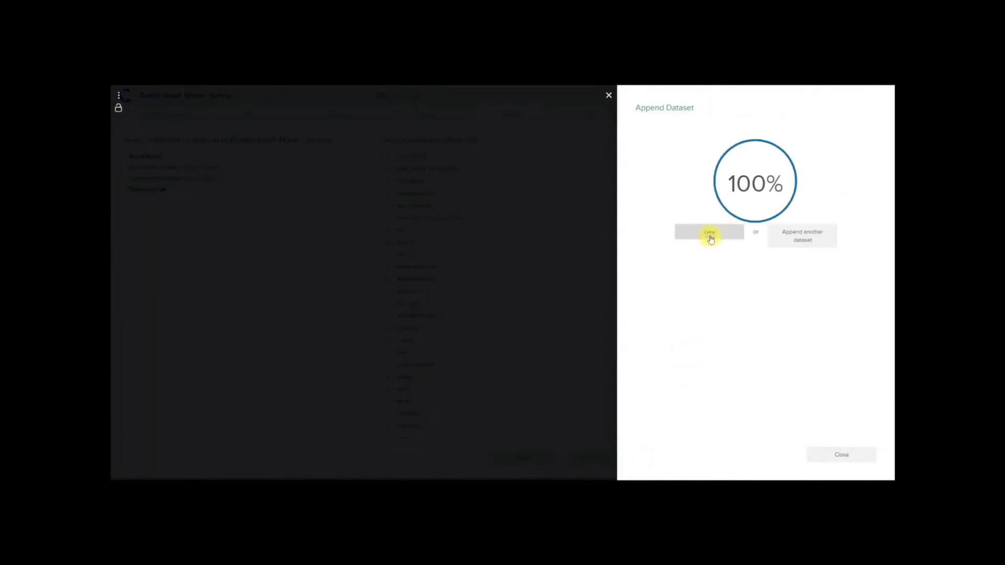
{"action": "left_click", "coordinate": [710, 233]}
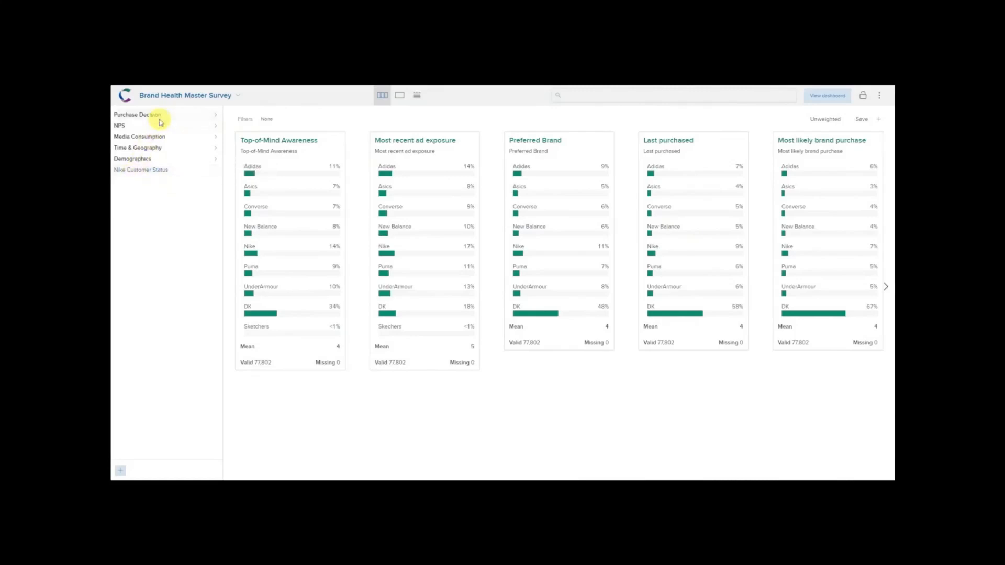
Move the Nike Customer Status variable into the Purchase Decision folder, and expand that folder in the dataset's variable list
{"action": "left_click", "coordinate": [235, 96]}
{"action": "left_click", "coordinate": [213, 144]}
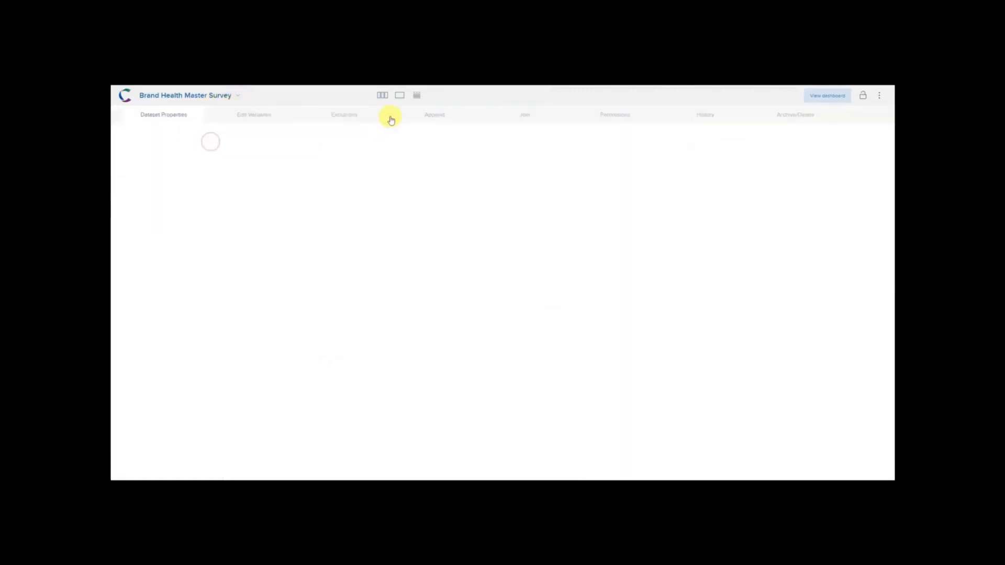
{"action": "left_click", "coordinate": [349, 115]}
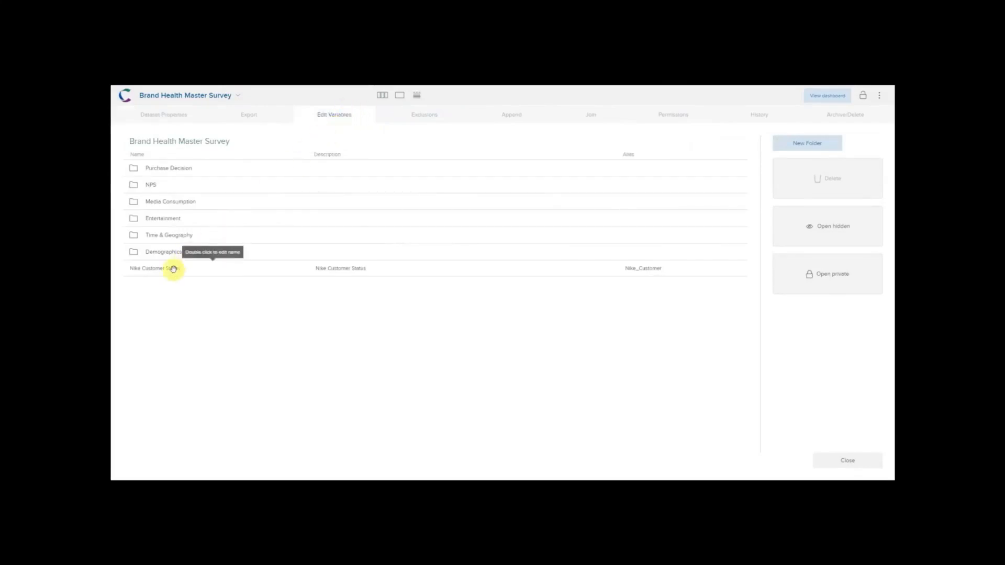
{"action": "left_click_drag", "start_coordinate": [174, 264], "coordinate": [164, 166]}
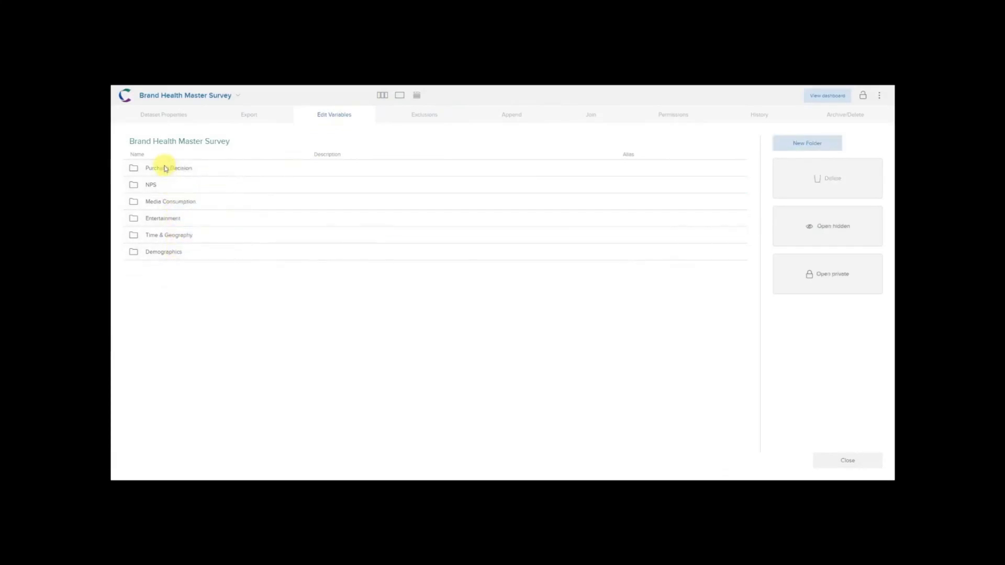
{"action": "left_click", "coordinate": [852, 460]}
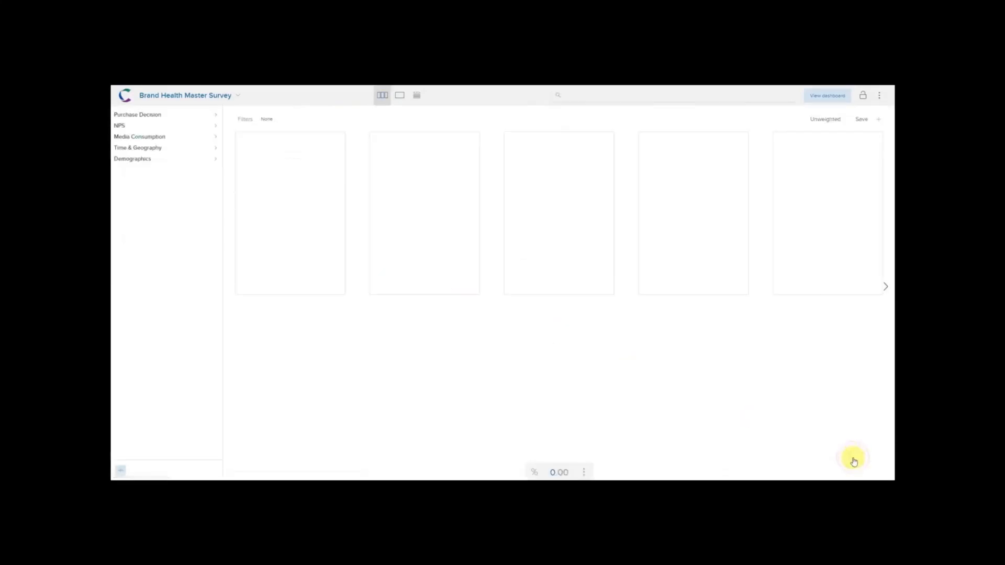
{"action": "left_click", "coordinate": [161, 113]}
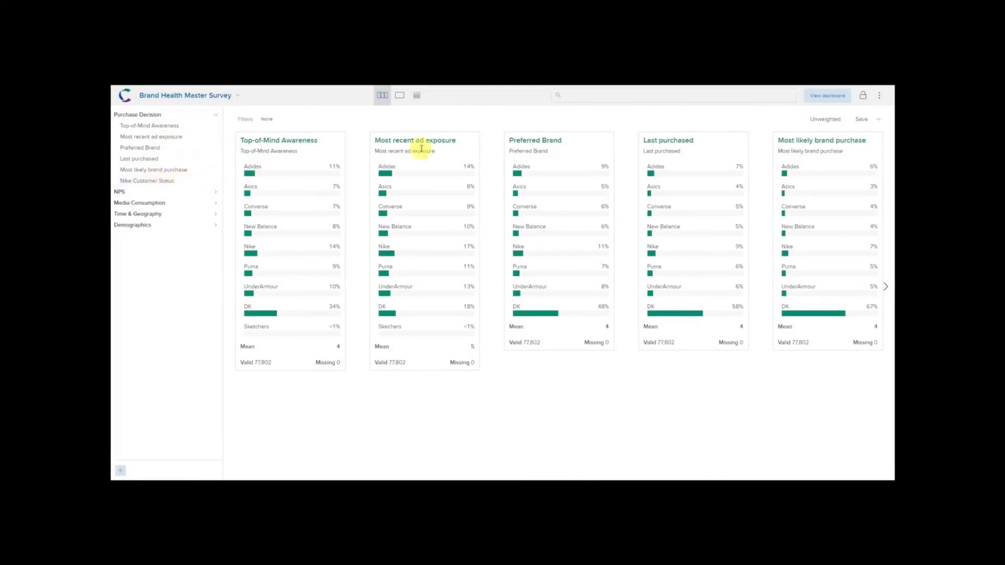
Open the dashboard's Top-of-Mind Awareness by Wave (Date) chart in expanded view, save it to the dashboard deck, and return to the dashboard
{"action": "left_click", "coordinate": [820, 99]}
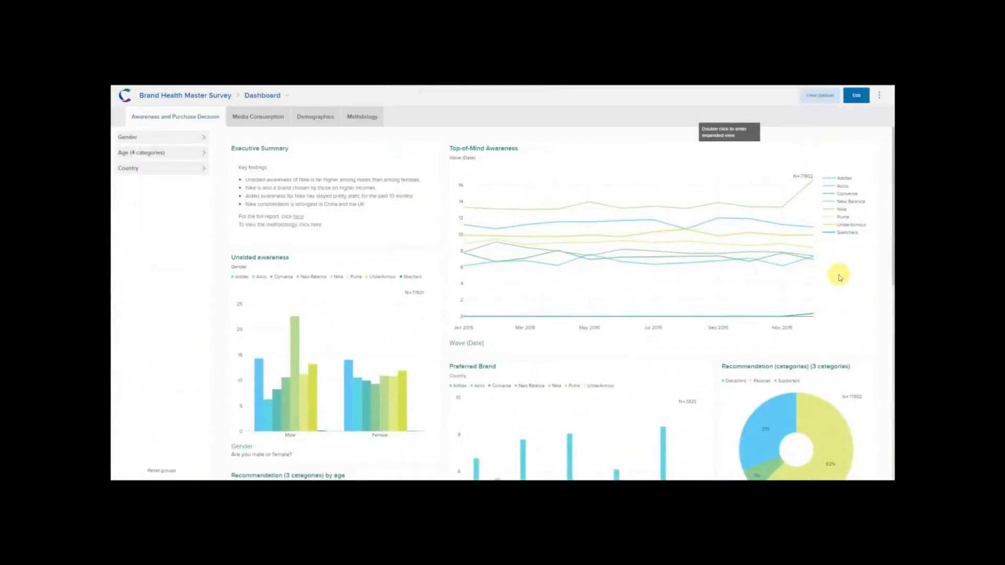
{"action": "mouse_move", "coordinate": [816, 191]}
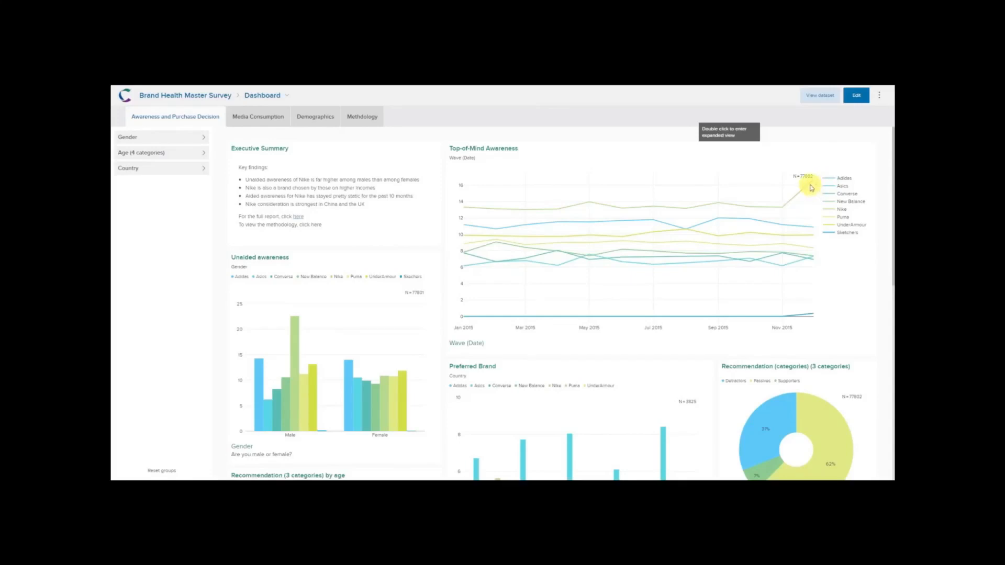
{"action": "double_click", "coordinate": [727, 152]}
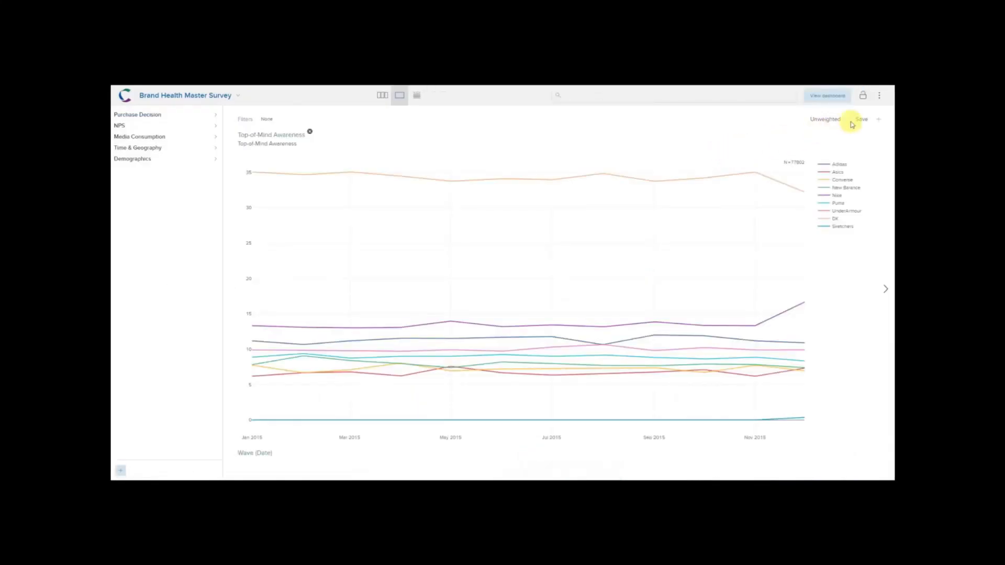
{"action": "left_click", "coordinate": [861, 120]}
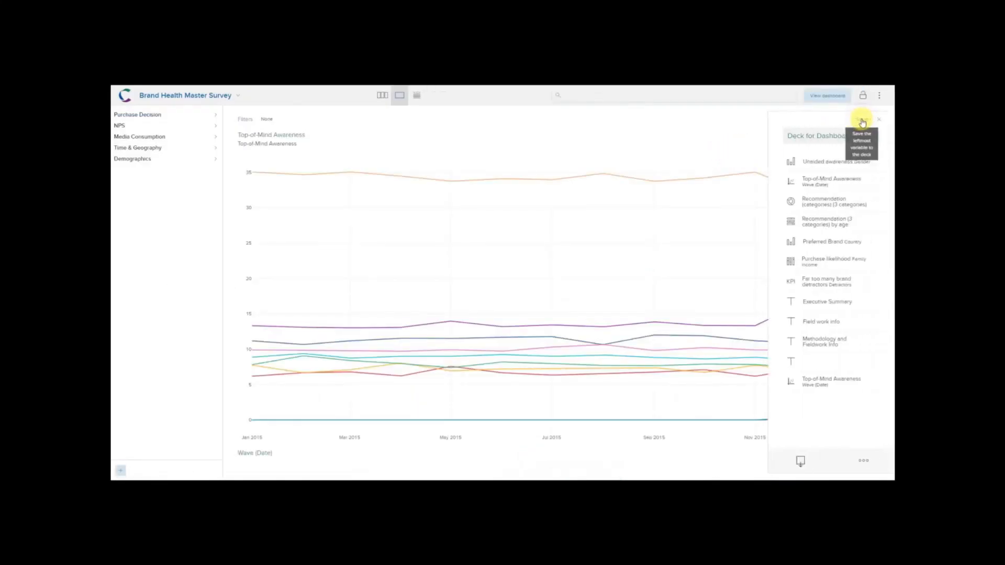
{"action": "left_click", "coordinate": [837, 96]}
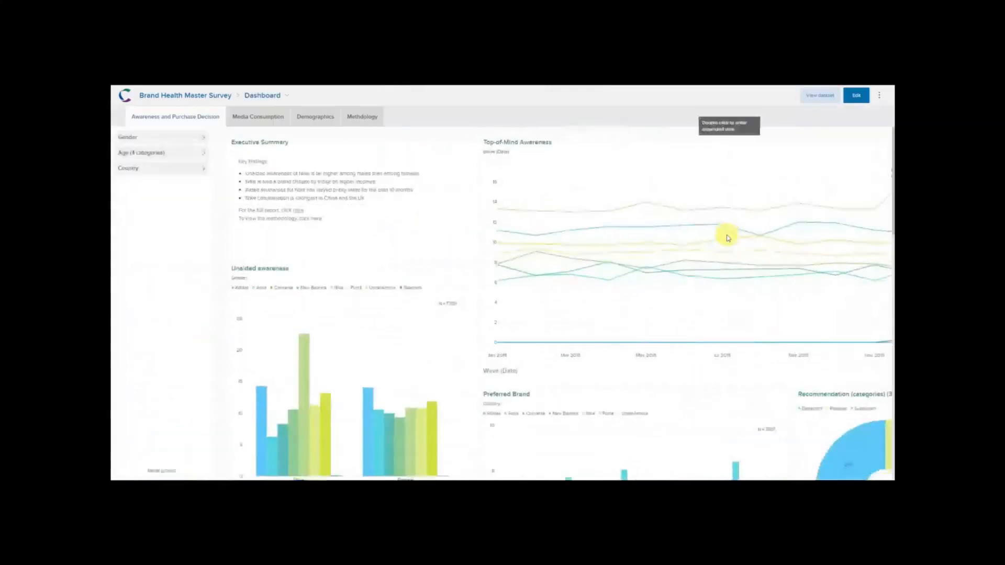
Convert the newly added Top-of-Mind Awareness tile at the dashboard's end into a KPI using Nike's Dec 2015 value
{"action": "scroll", "coordinate": [727, 237], "scroll_direction": "down", "scroll_amount": 15}
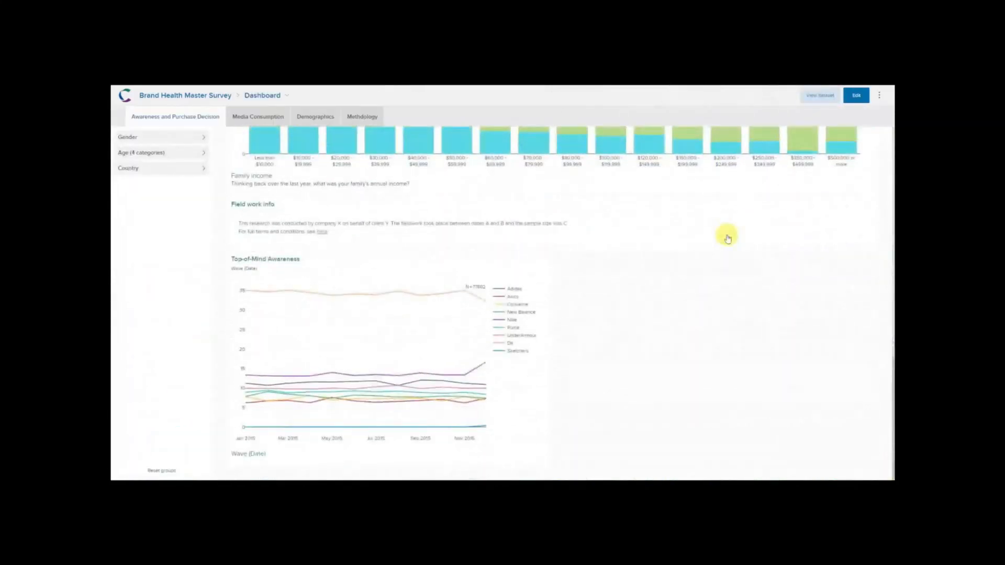
{"action": "left_click", "coordinate": [864, 99]}
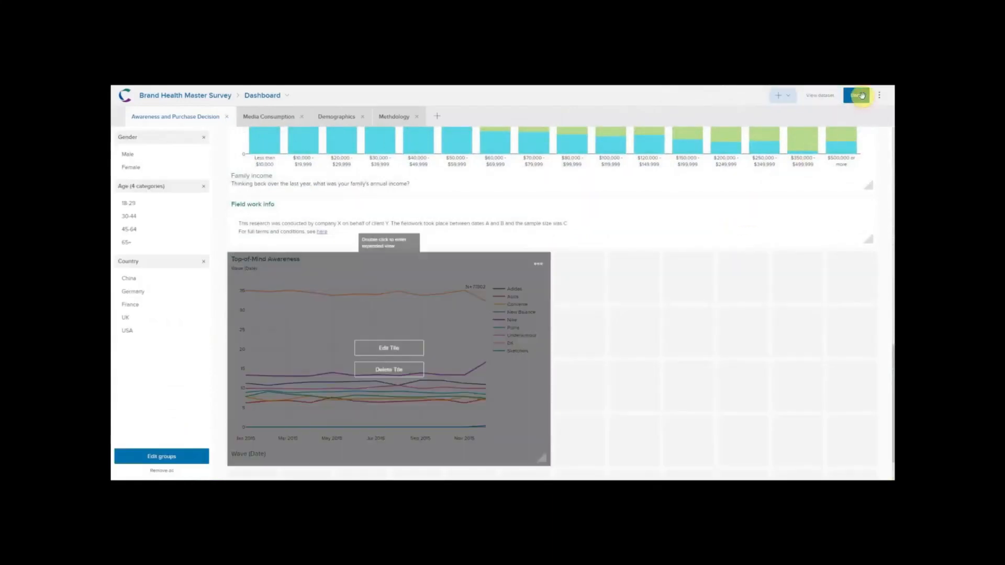
{"action": "left_click", "coordinate": [398, 350]}
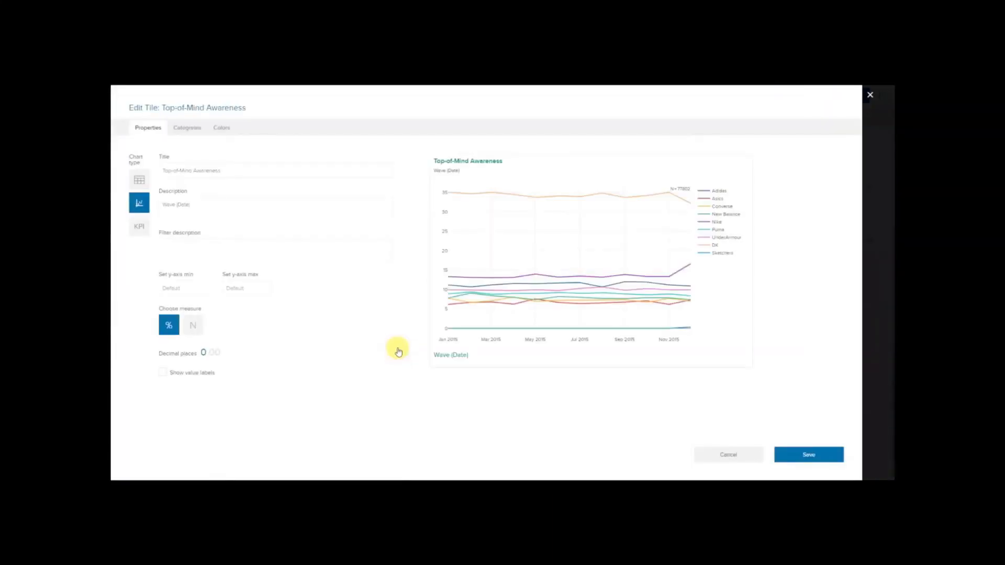
{"action": "left_click", "coordinate": [140, 228]}
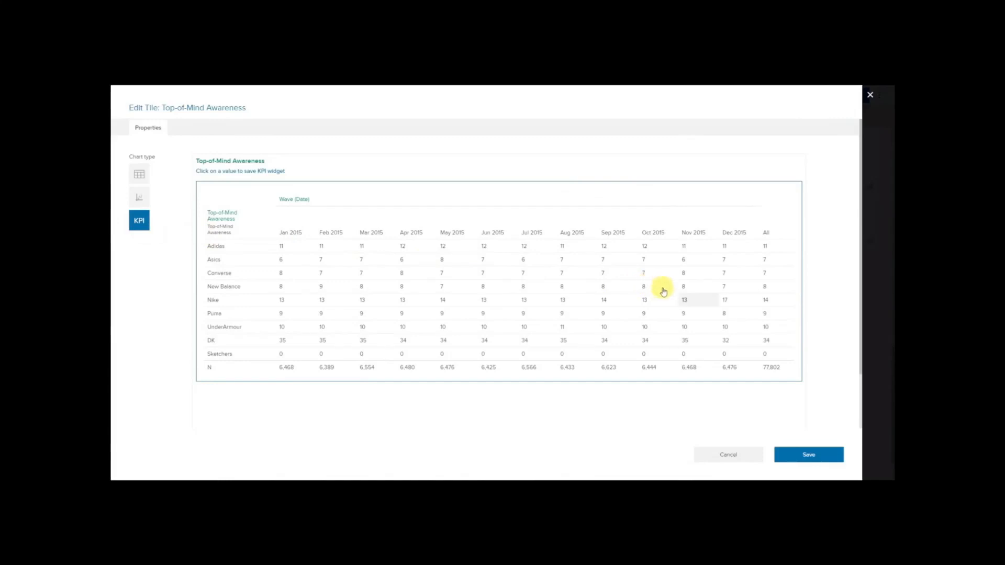
{"action": "left_click", "coordinate": [725, 301]}
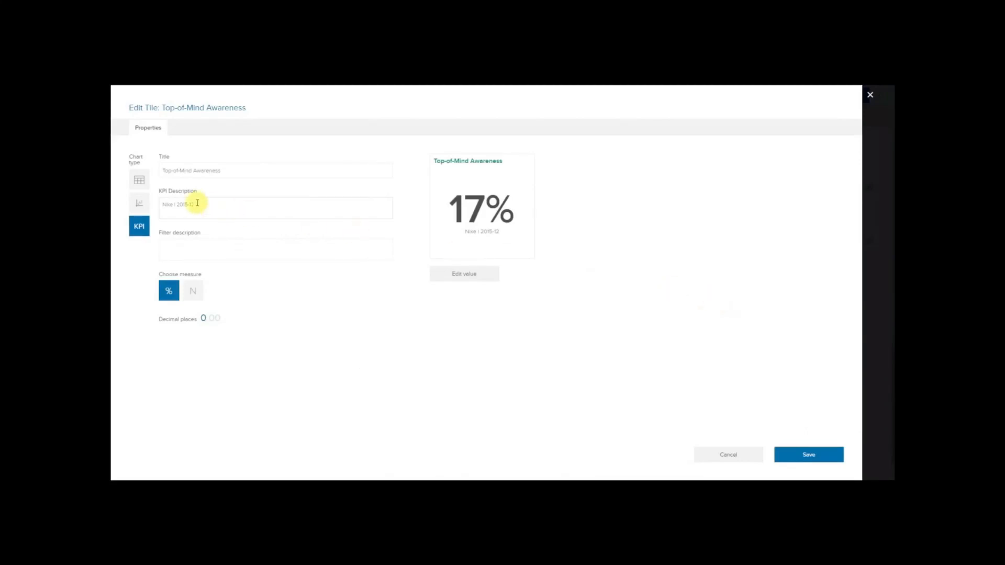
Change the KPI tile's title to "Top-of-Mind Awareness for Nike" and save the tile
{"action": "left_click", "coordinate": [226, 169]}
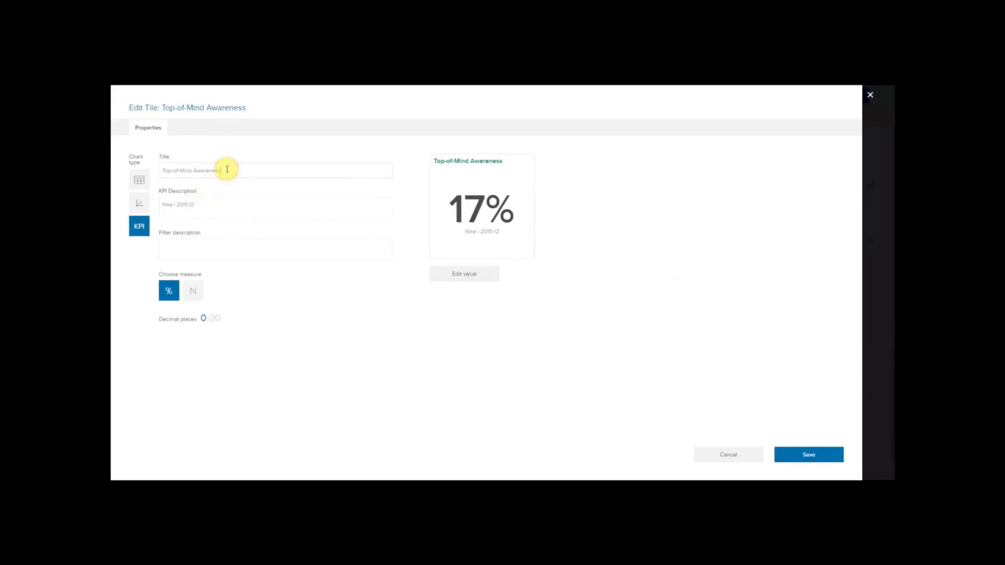
{"action": "type", "text": "for Nike"}
{"action": "left_click", "coordinate": [794, 455]}
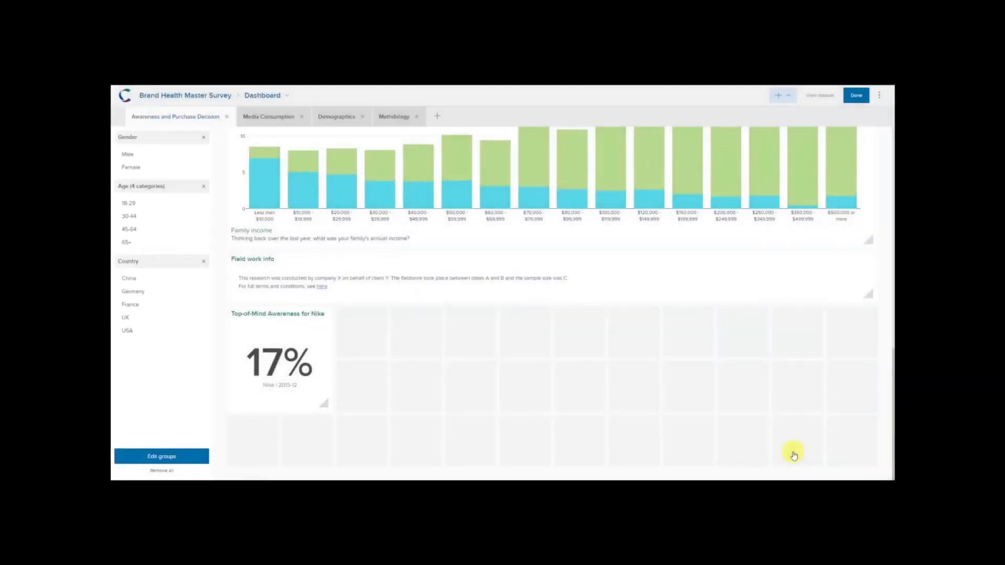
Move the Top-of-Mind Awareness for Nike KPI tile up the dashboard to sit directly below the Executive Summary
{"action": "scroll", "coordinate": [548, 423], "scroll_direction": "up", "scroll_amount": 1}
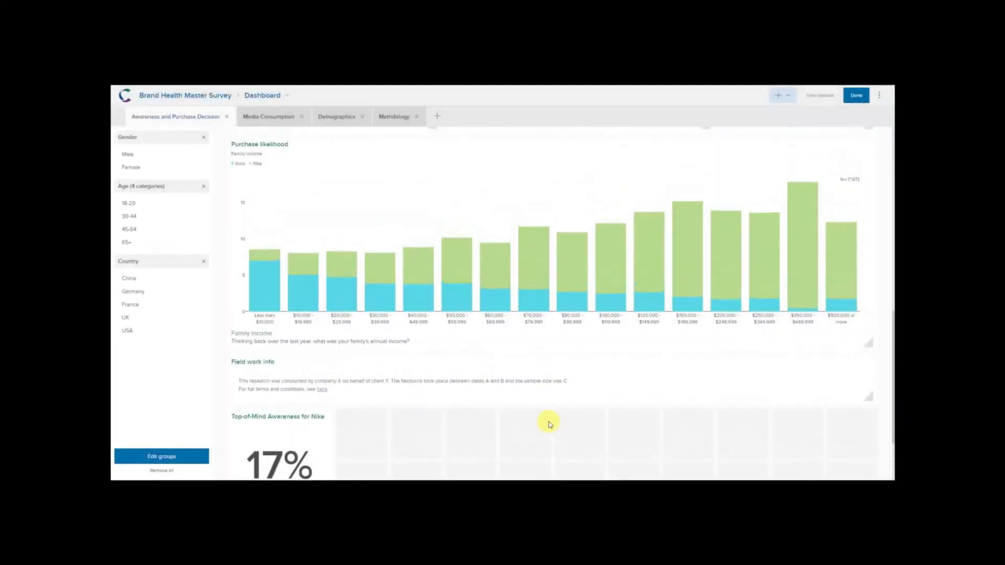
{"action": "mouse_move", "coordinate": [319, 419]}
{"action": "left_click_drag", "start_coordinate": [301, 425], "coordinate": [360, 168]}
{"action": "scroll", "coordinate": [368, 171], "scroll_direction": "up", "scroll_amount": 1}
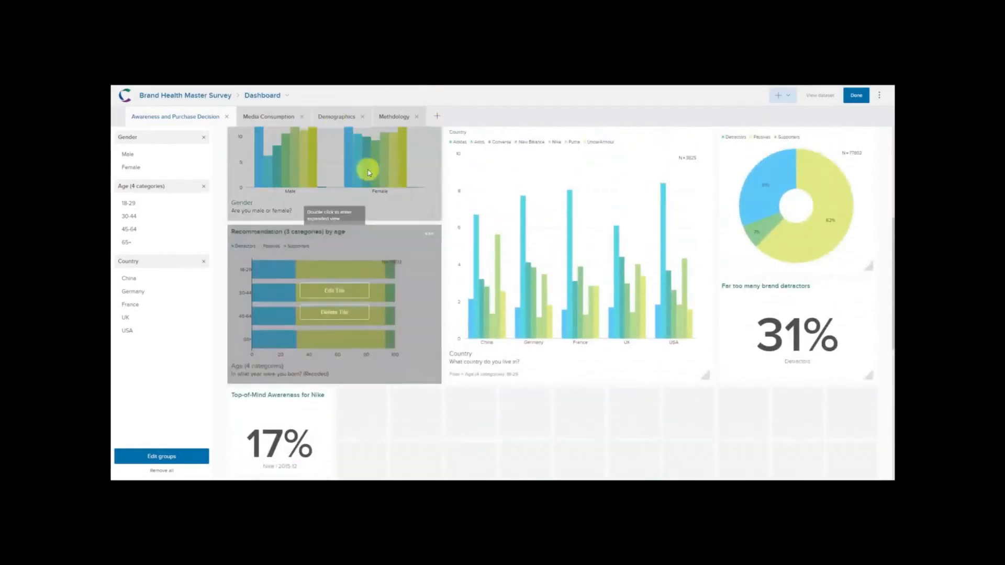
{"action": "mouse_move", "coordinate": [302, 396]}
{"action": "scroll", "coordinate": [302, 395], "scroll_direction": "up", "scroll_amount": 1}
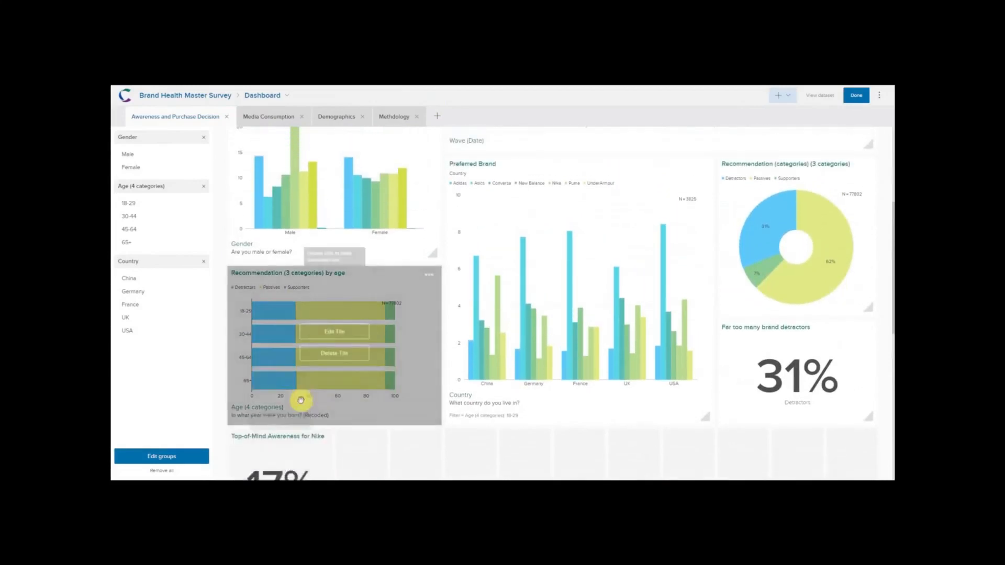
{"action": "left_click_drag", "start_coordinate": [301, 434], "coordinate": [294, 63]}
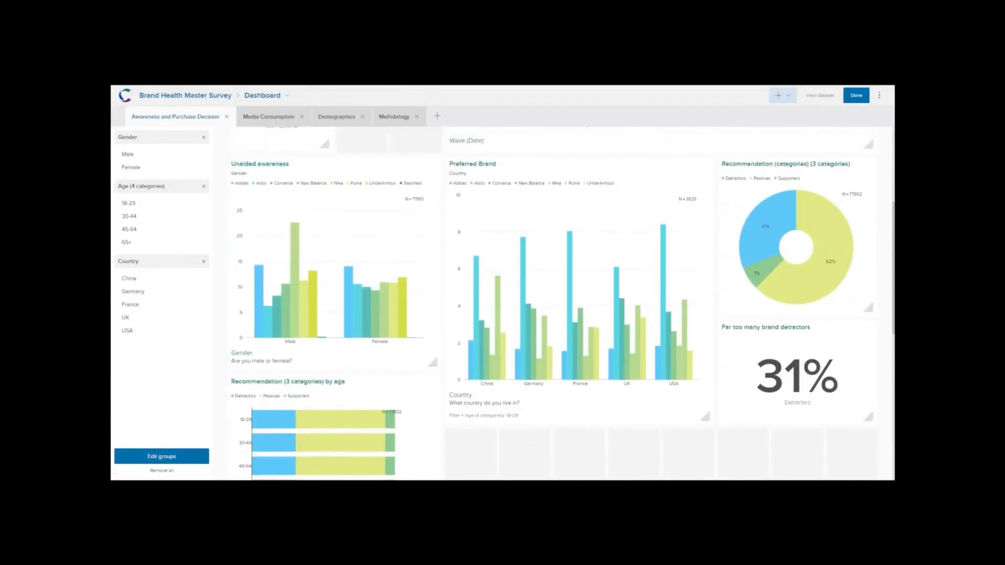
Widen the Nike KPI tile to match the Executive Summary tile's width, and finish editing the dashboard
{"action": "scroll", "coordinate": [849, 293], "scroll_direction": "up", "scroll_amount": 3}
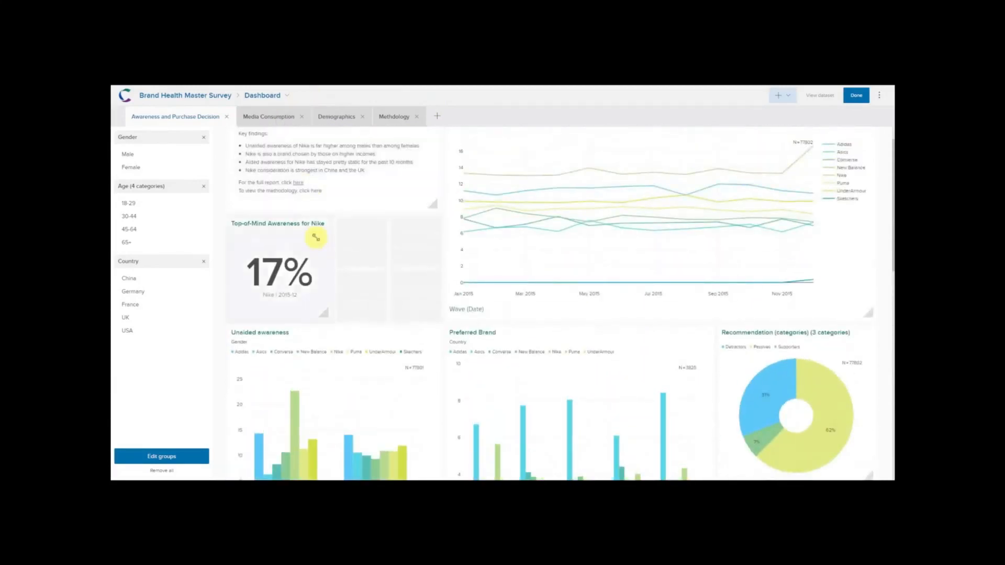
{"action": "left_click_drag", "start_coordinate": [379, 313], "coordinate": [446, 353]}
{"action": "scroll", "coordinate": [564, 282], "scroll_direction": "up", "scroll_amount": 1}
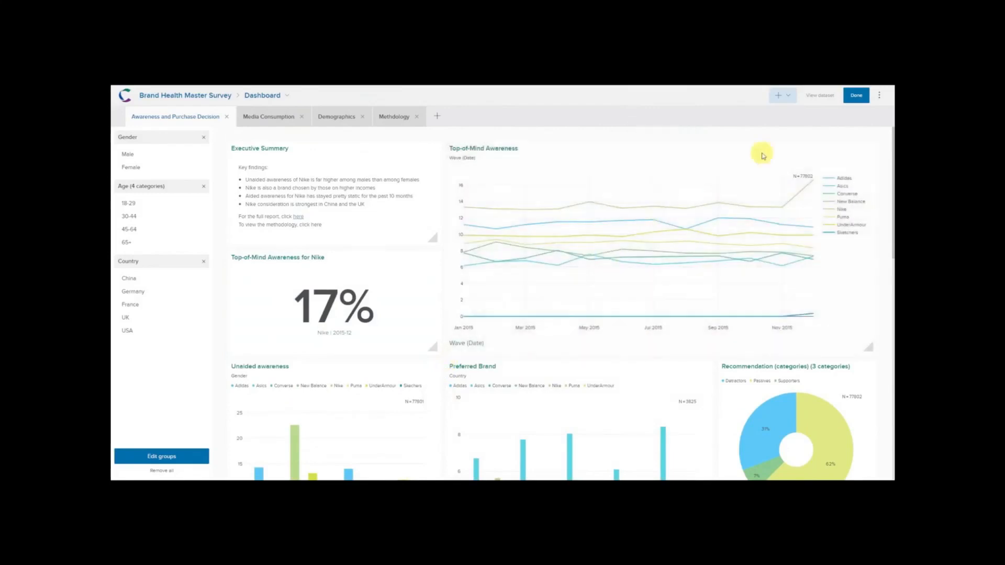
{"action": "left_click", "coordinate": [854, 98]}
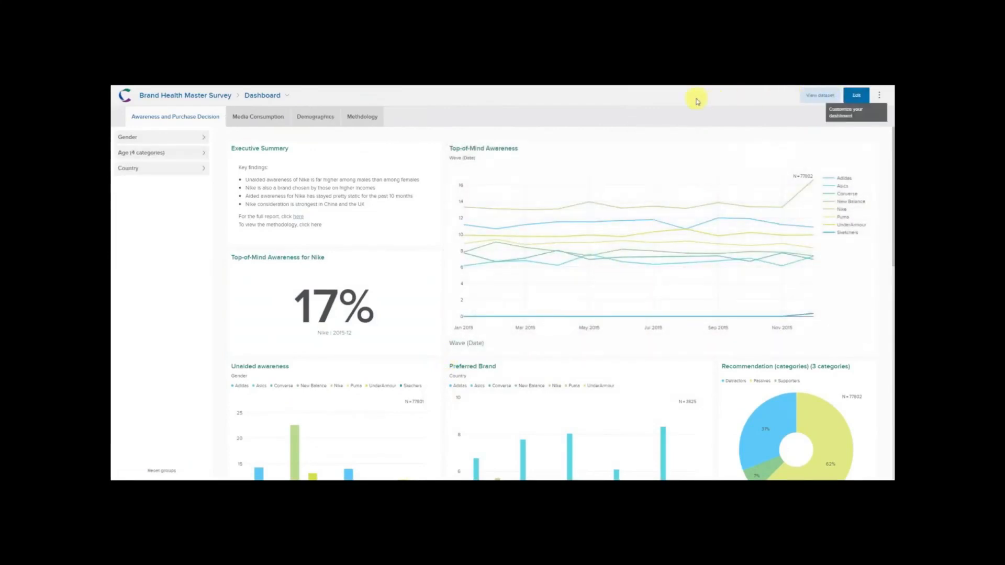